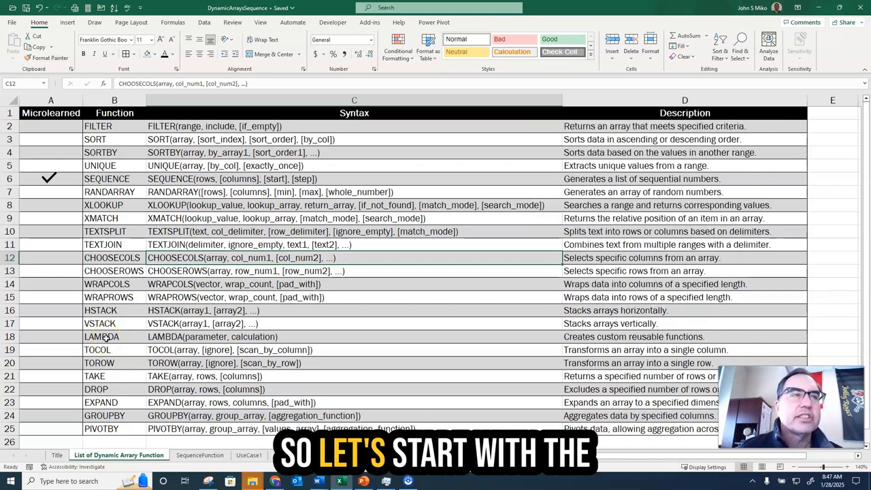
On the SequenceFunction sheet, enter =SEQUENCE(5) in cell A3 to generate a five-row list.
left_click(206, 456)
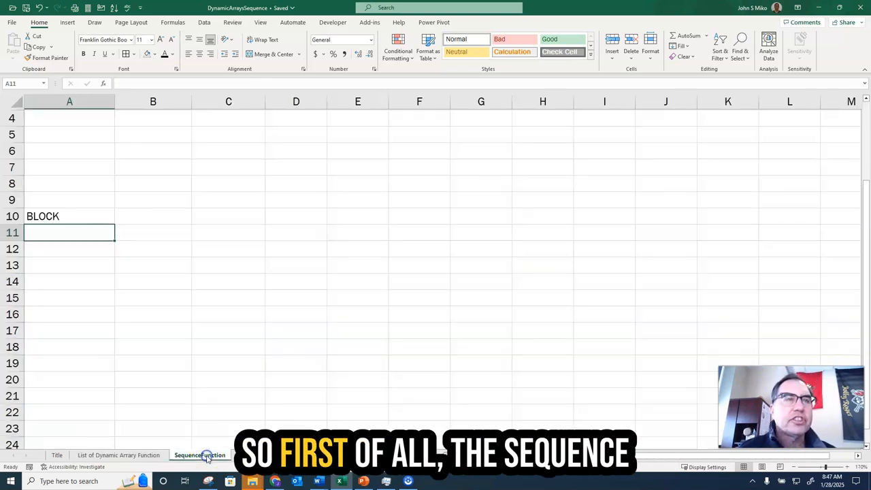
scroll(208, 325, "up", 1)
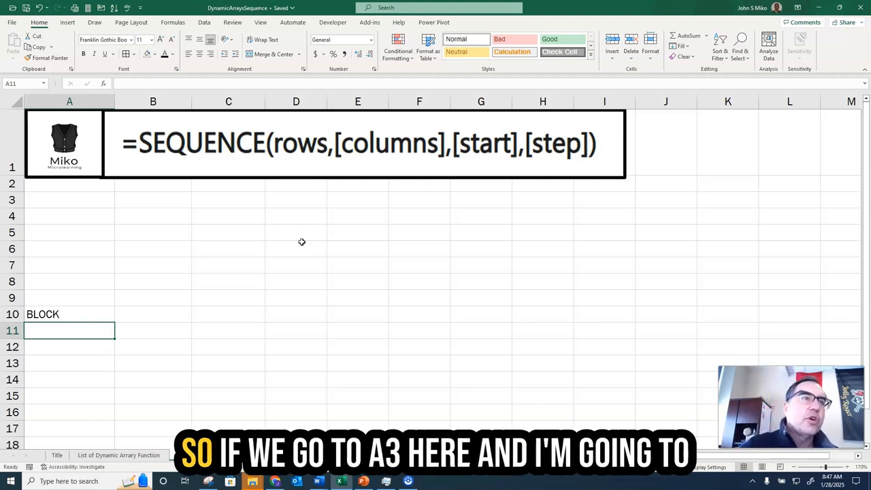
left_click(85, 199)
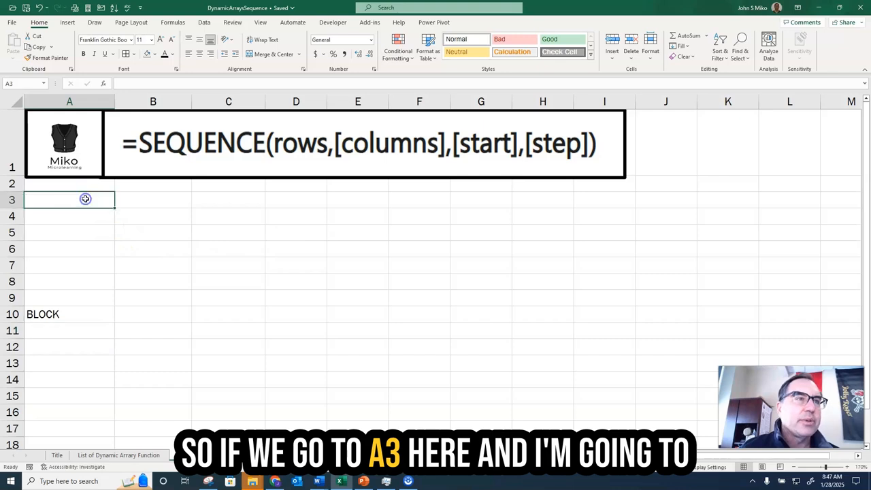
type("=s")
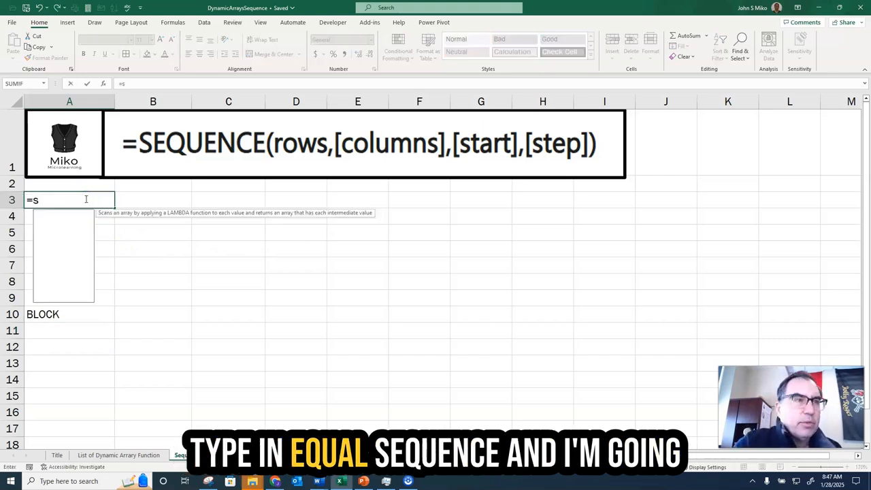
type("equence(")
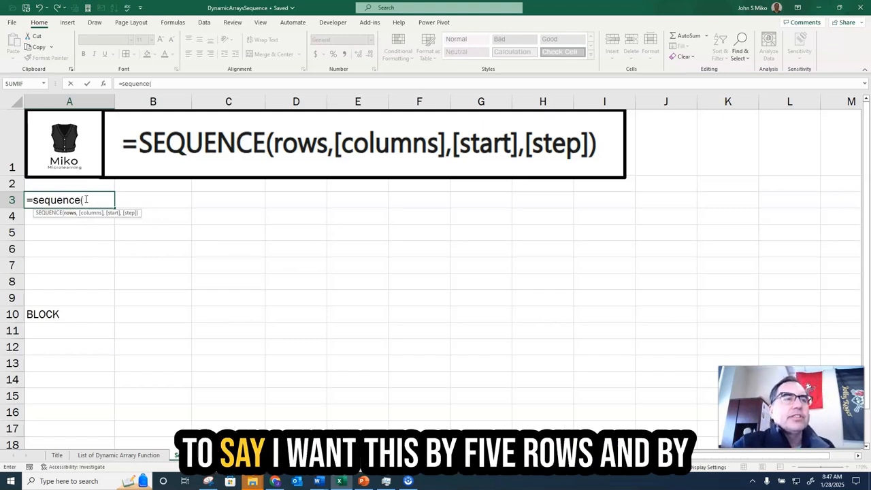
type("5")
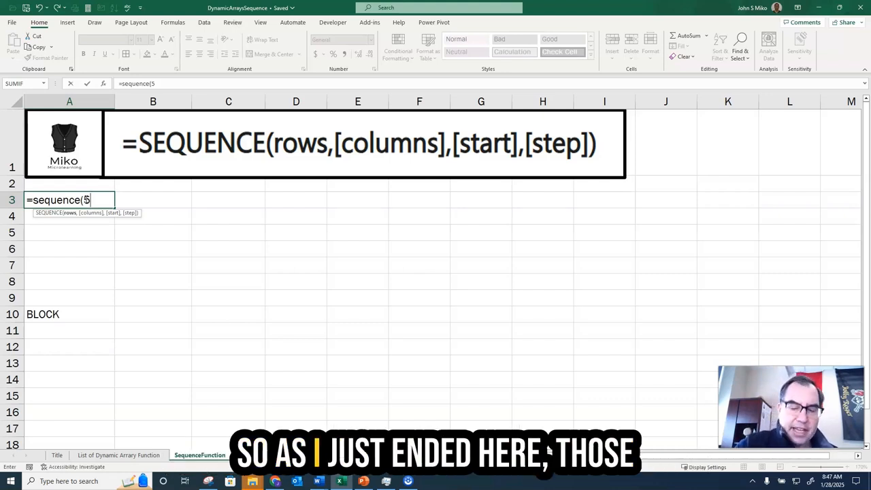
type(")")
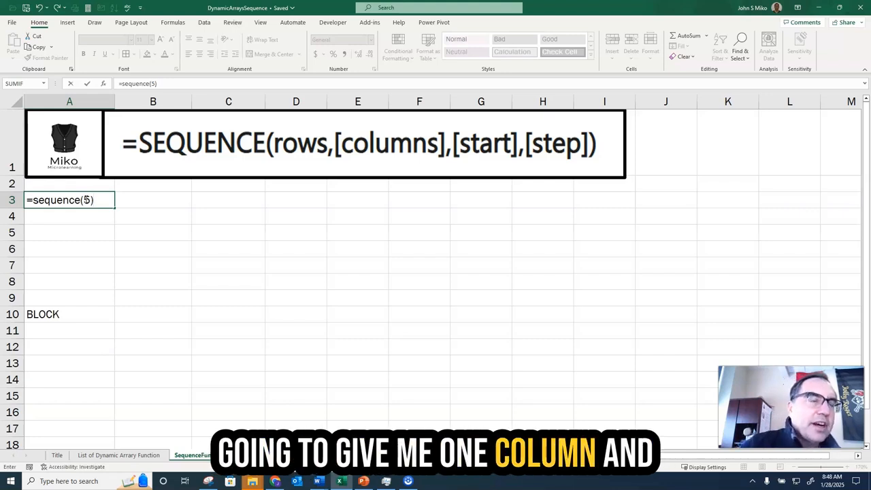
key("Return")
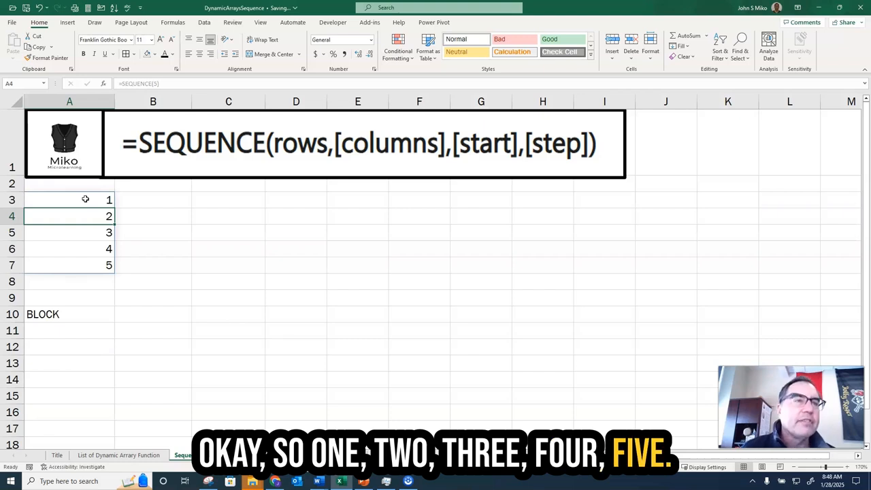
Add a columns argument of 2 to the SEQUENCE formula in A3.
double_click(85, 198)
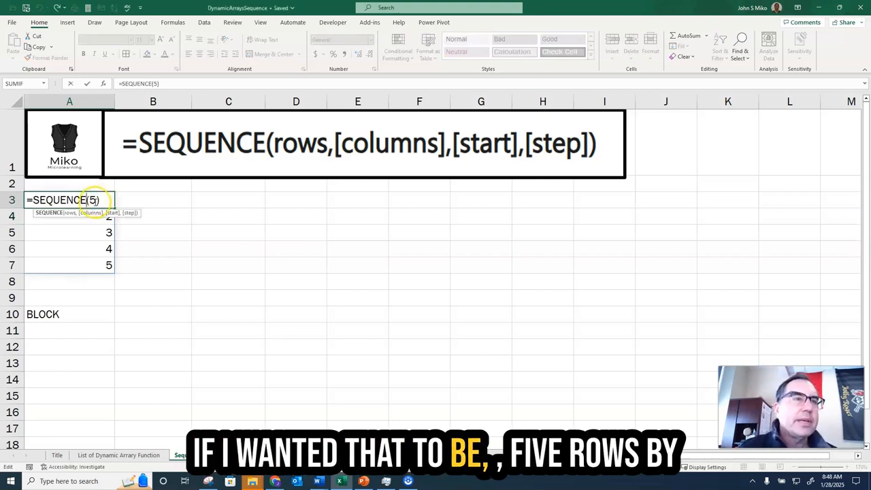
type(",2")
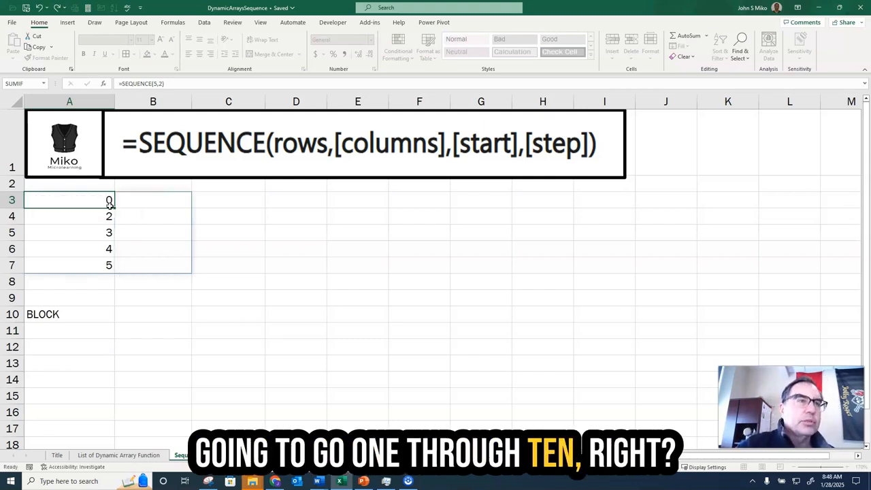
key("Return")
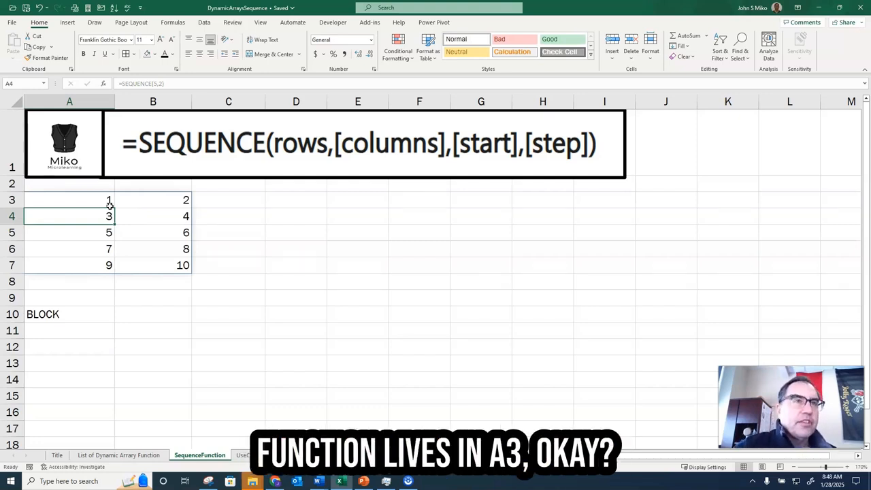
Compare the formula shown for A3 with the one shown for the spilled cells in columns A and B.
left_click(109, 204)
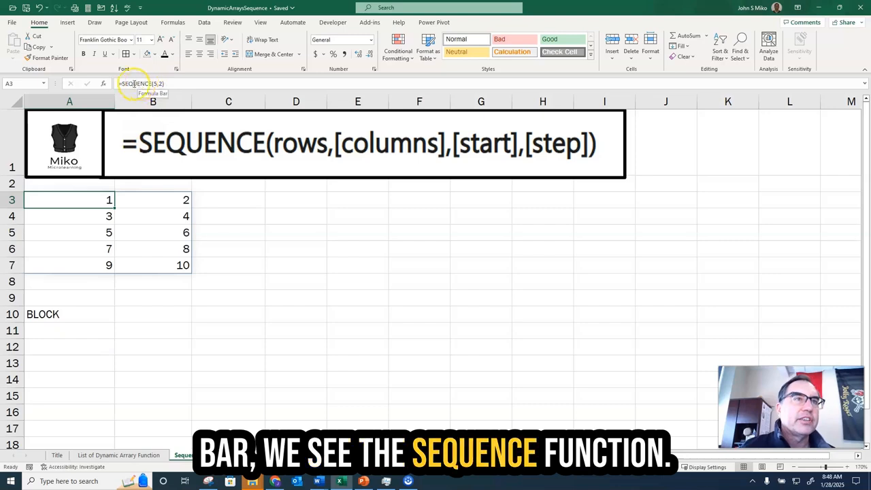
left_click(156, 199)
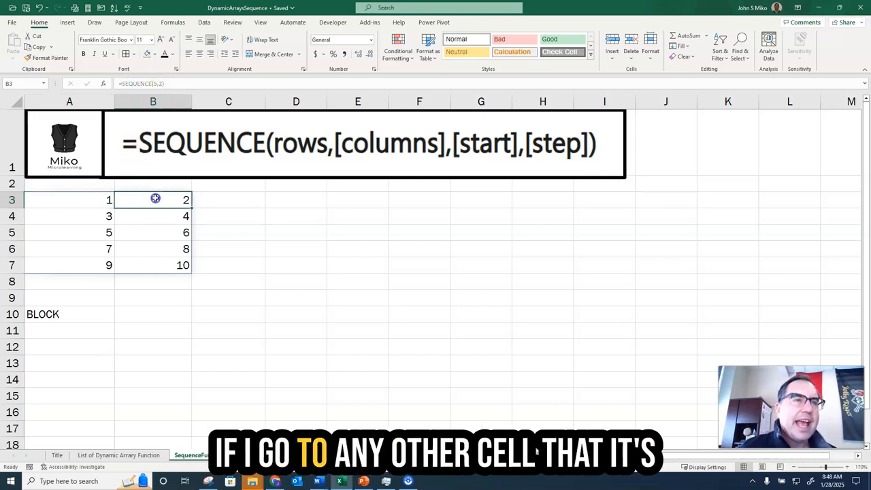
left_click(161, 214)
left_click(106, 216)
left_click(110, 232)
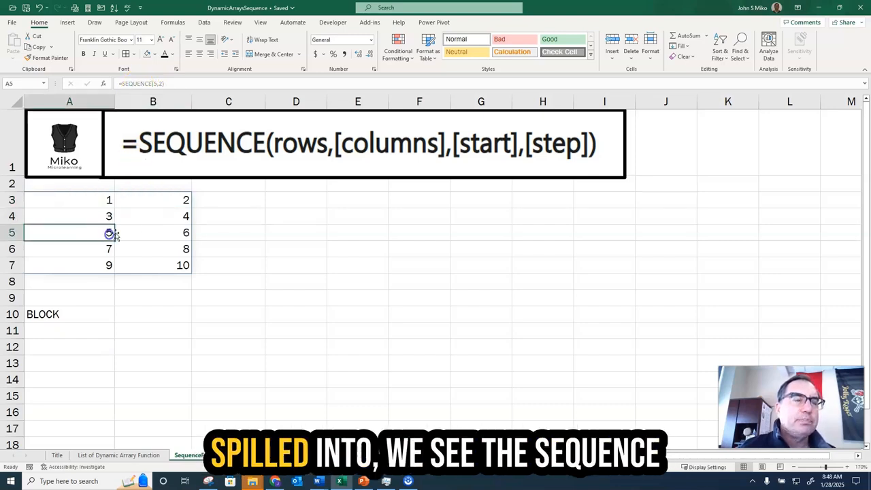
left_click(155, 229)
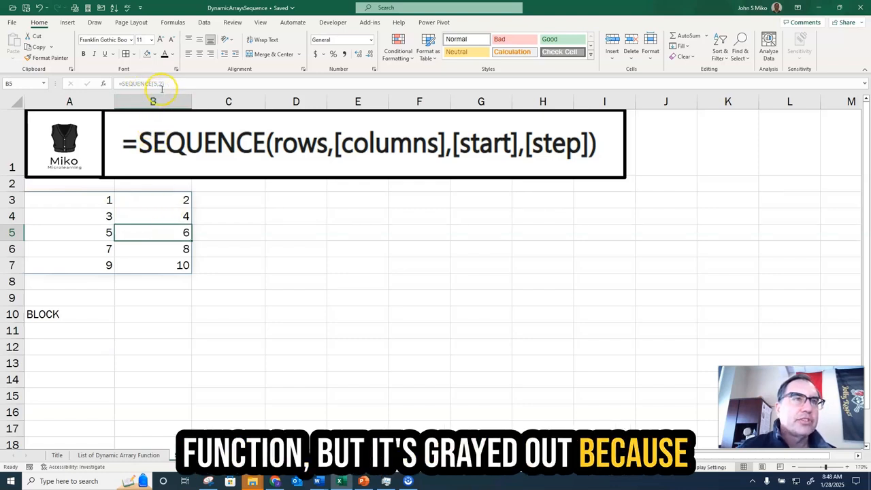
left_click(107, 200)
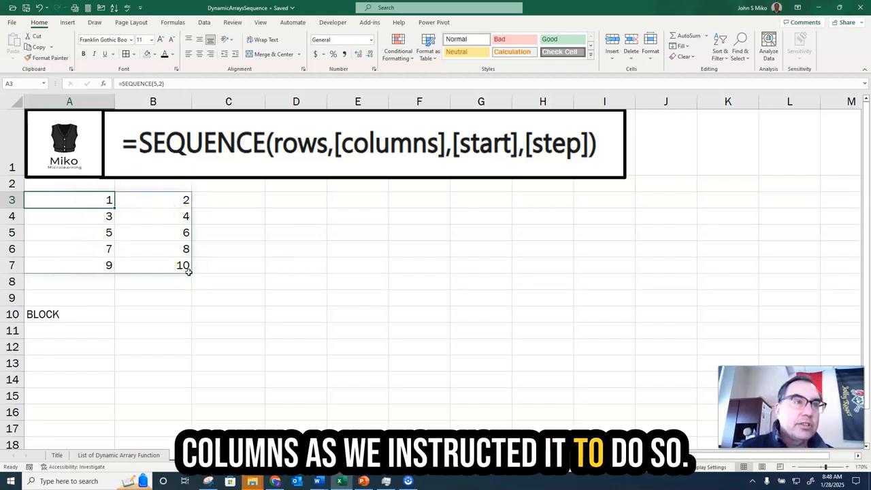
Change the rows argument of the SEQUENCE formula in A3 to 10 and clear the BLOCK text from cell A10.
double_click(95, 200)
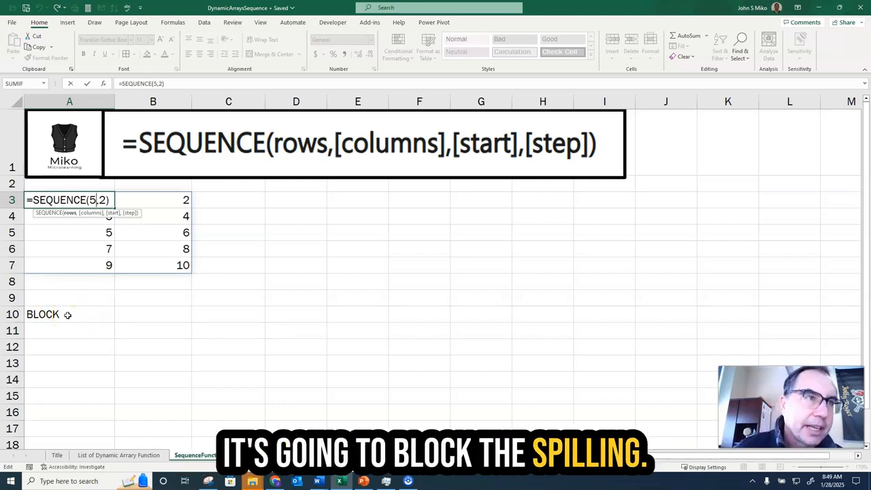
key("BackSpace")
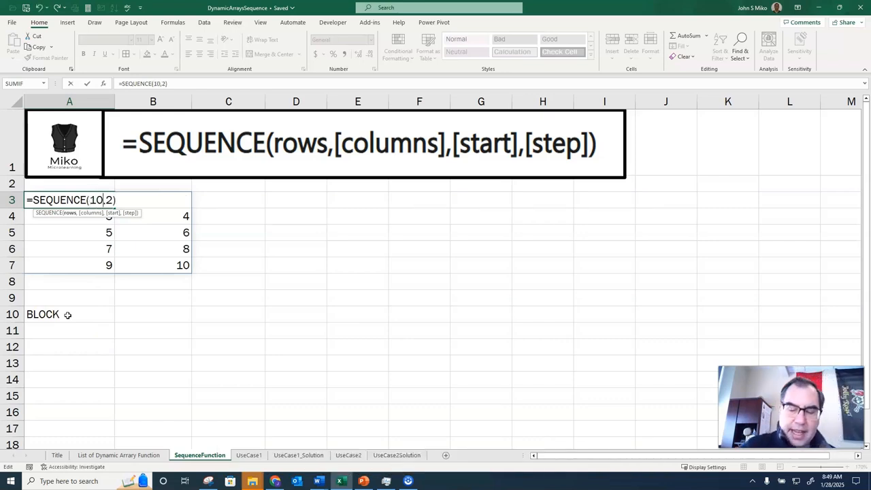
key("Return")
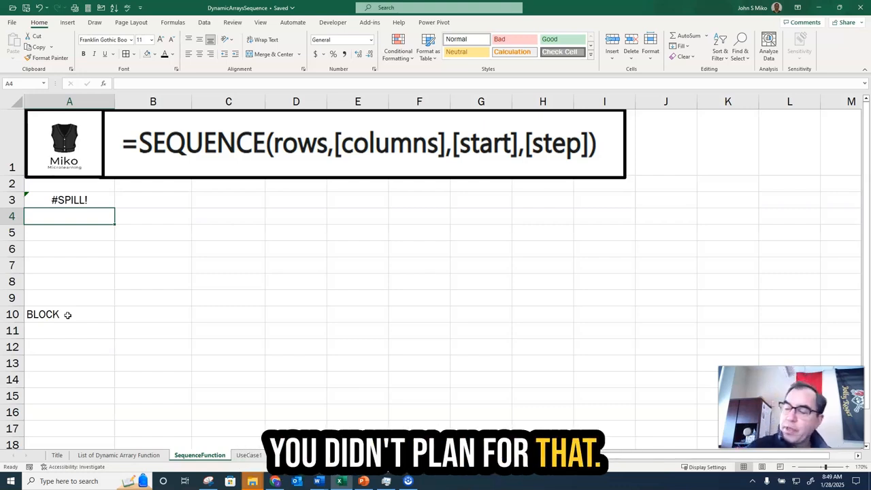
left_click(67, 314)
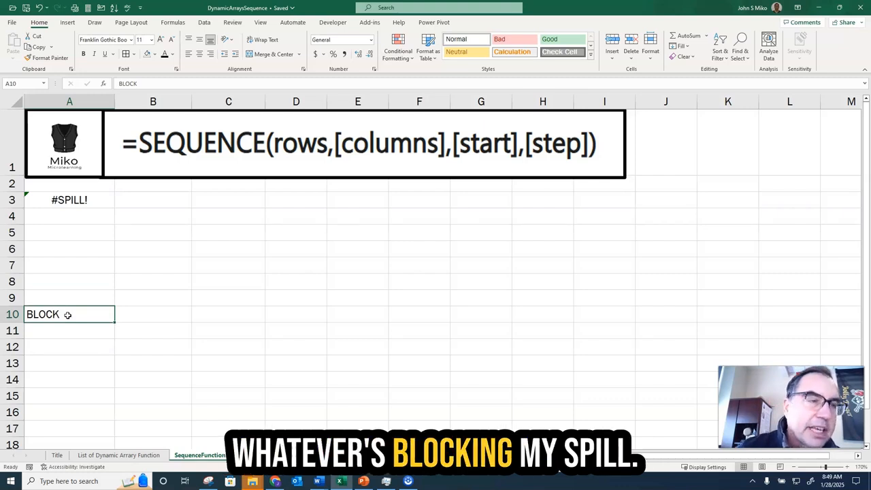
key("Delete")
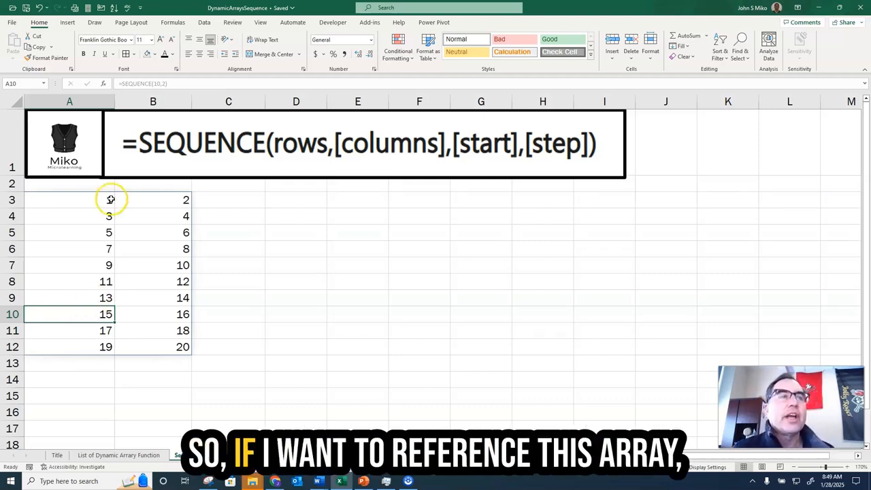
Enter =A3:B12 in cell E3 to reference the sequence array by its fixed range.
left_click(336, 197)
type("=a")
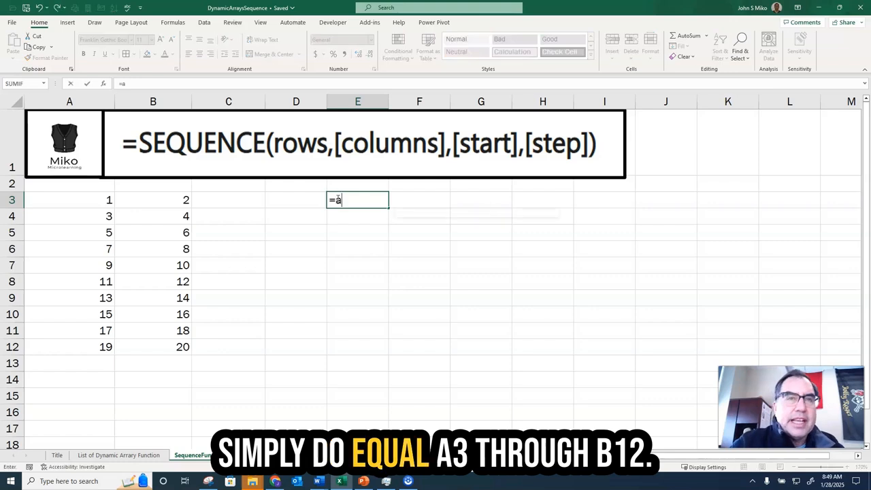
type("3:b12")
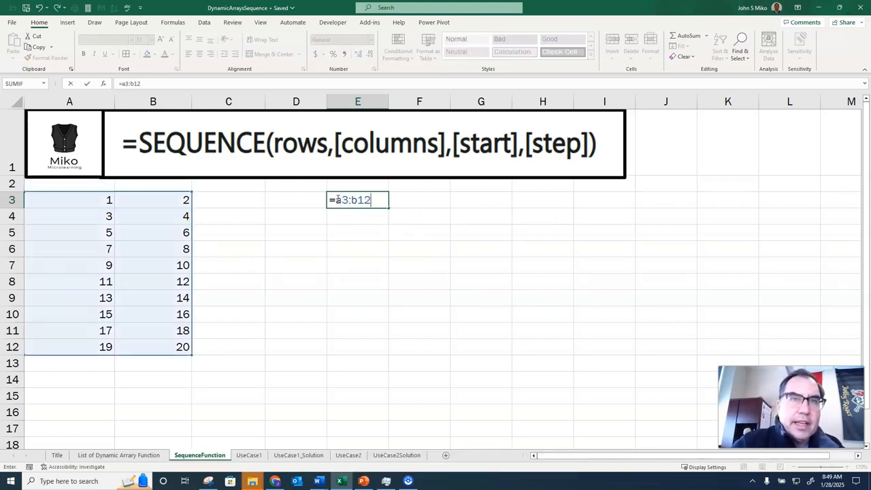
key("Return")
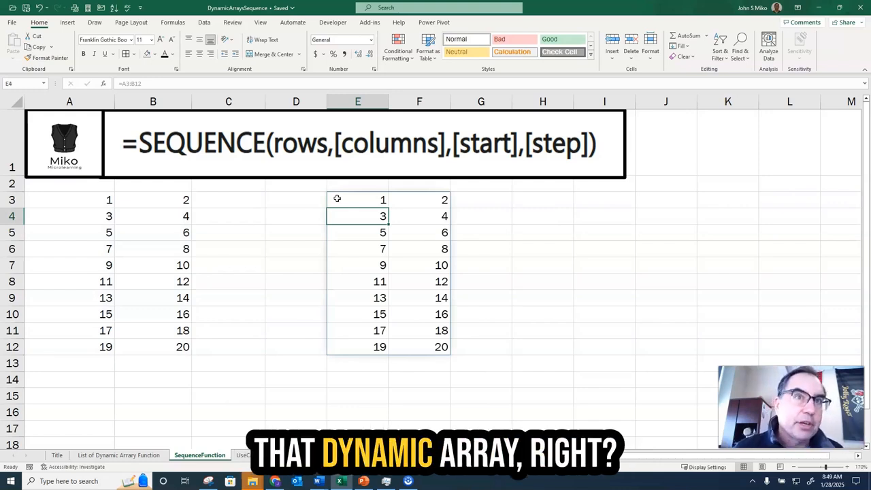
left_click(337, 198)
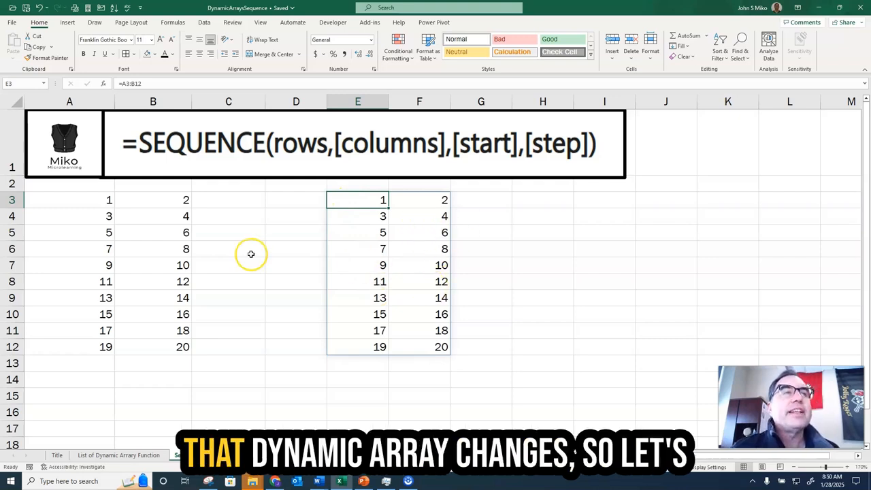
Edit the SEQUENCE formula in A3 to use 3 columns, a start of 5 and a step of 10.
double_click(105, 202)
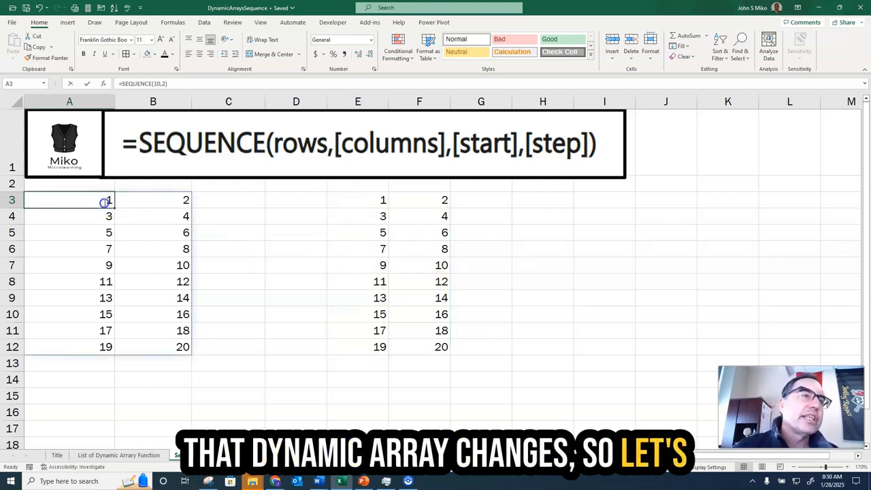
type("3,")
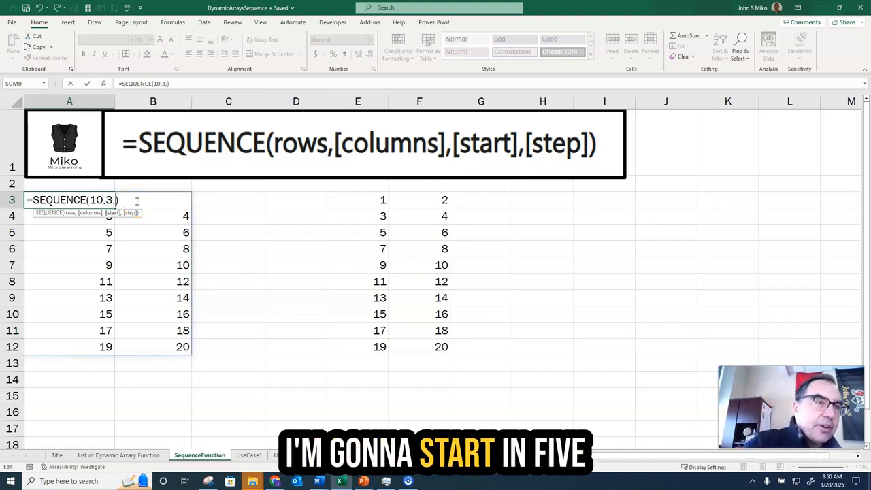
type("5,1")
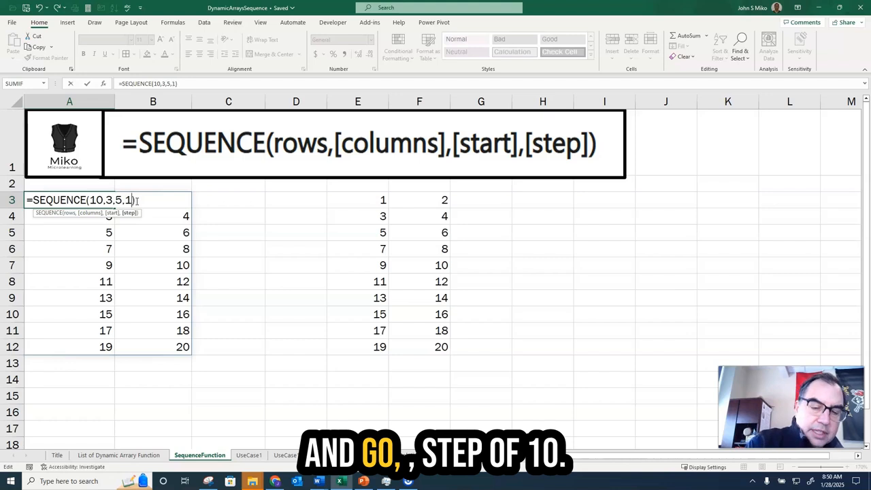
type("0")
key("Return")
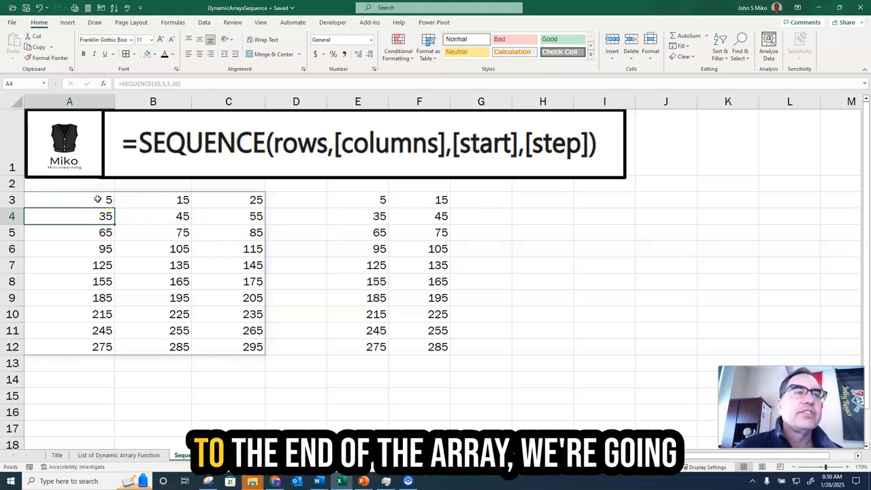
Replace the fixed range in cell E3 with the spill reference =A3#.
double_click(367, 200)
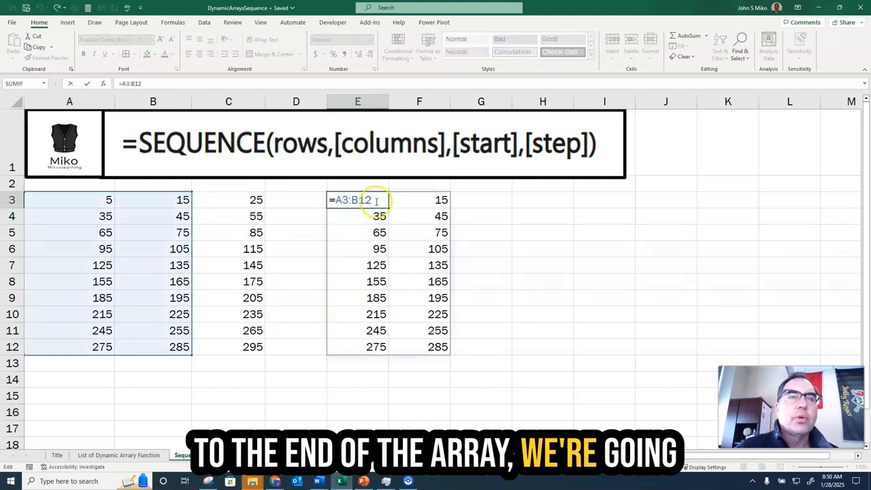
key("BackSpace")
key("BackSpace")
key("BackSpace")
key("BackSpace")
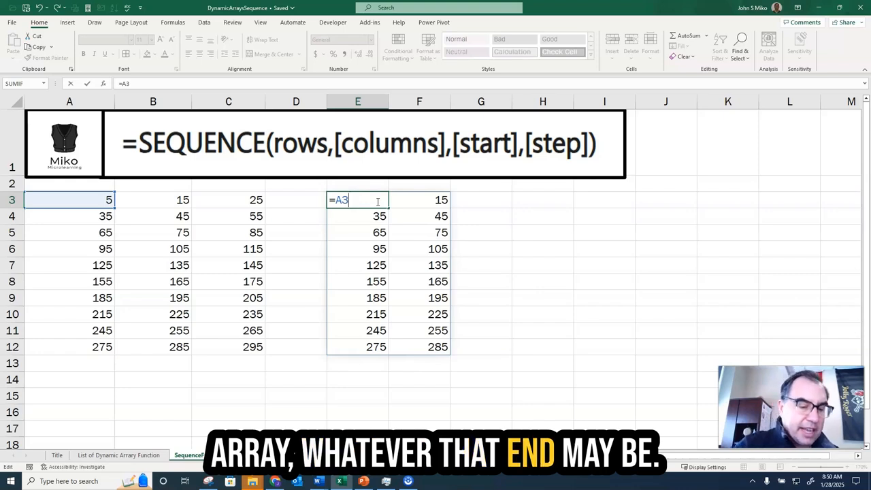
type("#")
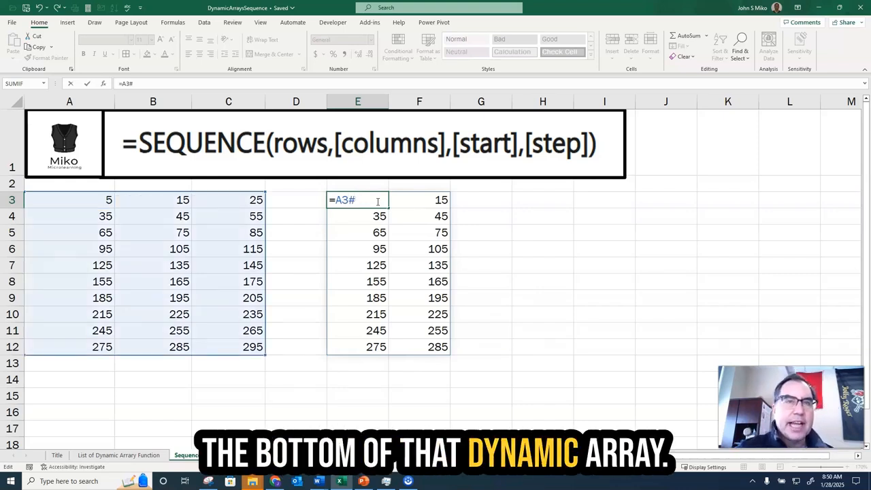
key("Return")
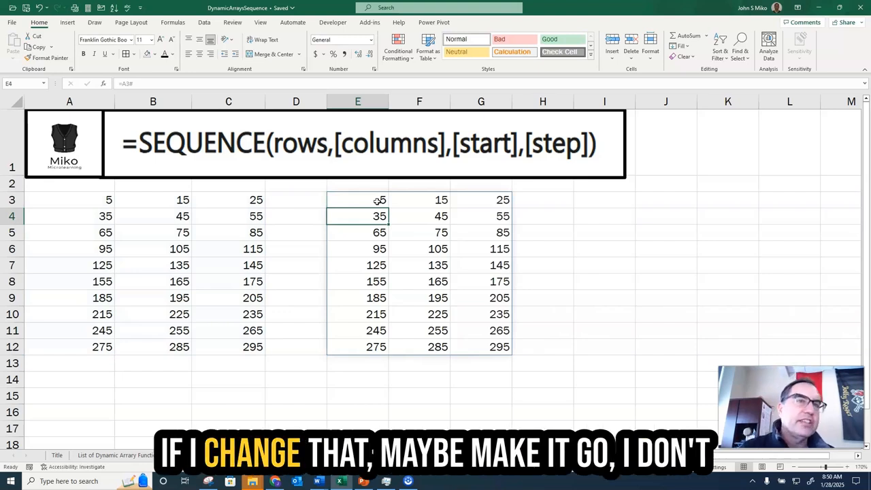
Change the rows argument of the SEQUENCE formula in A3 to 15.
double_click(101, 199)
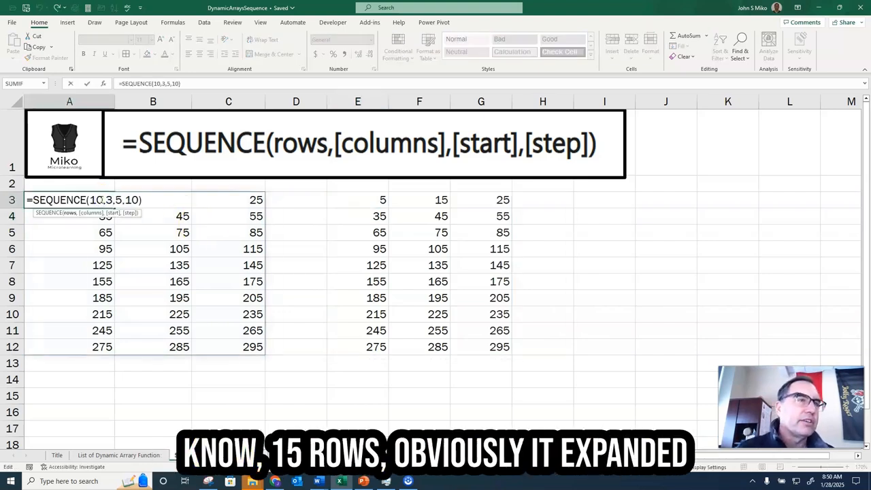
type("5")
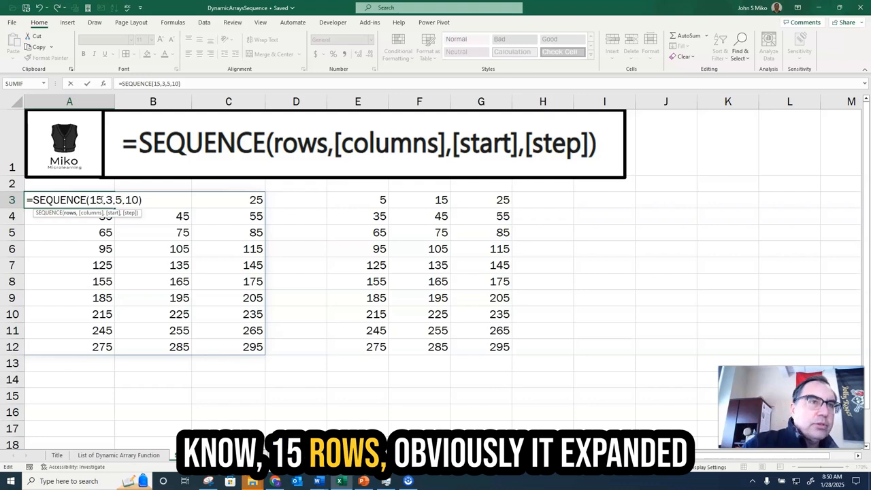
key("Return")
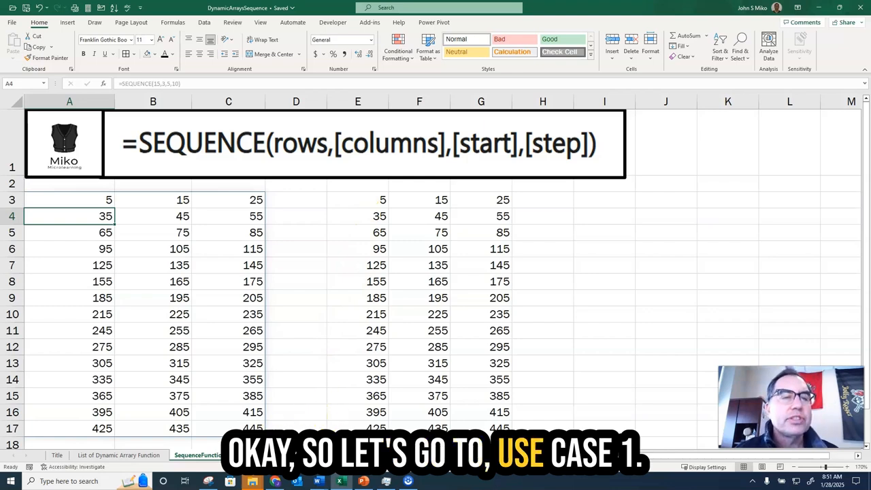
On the UseCase1 sheet, enter =SEQUENCE(1000) in A4 to number the Row ID column, and check how far it spills.
key("ctrl+Page_Down")
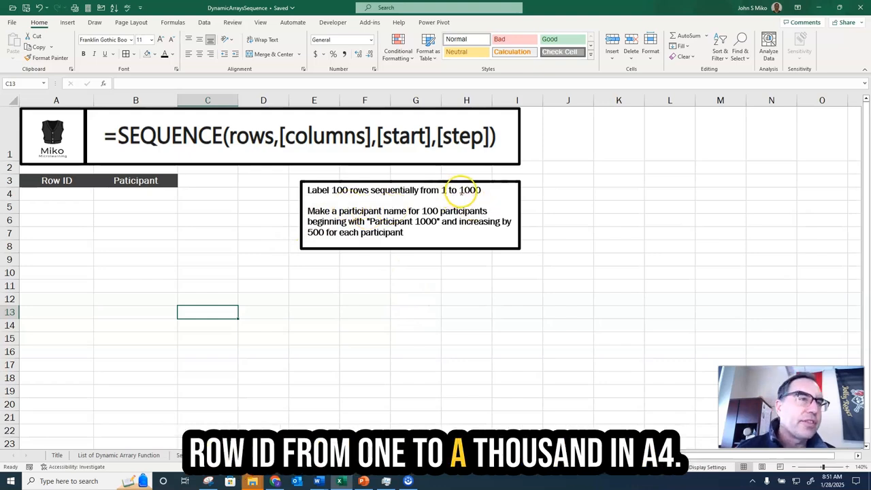
double_click(57, 196)
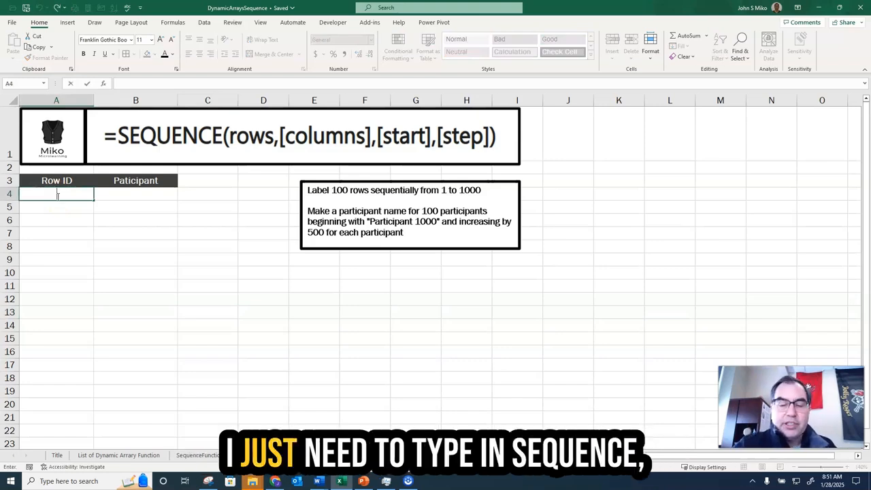
type("=seq")
type("ie")
key("BackSpace")
key("BackSpace")
type("uenc")
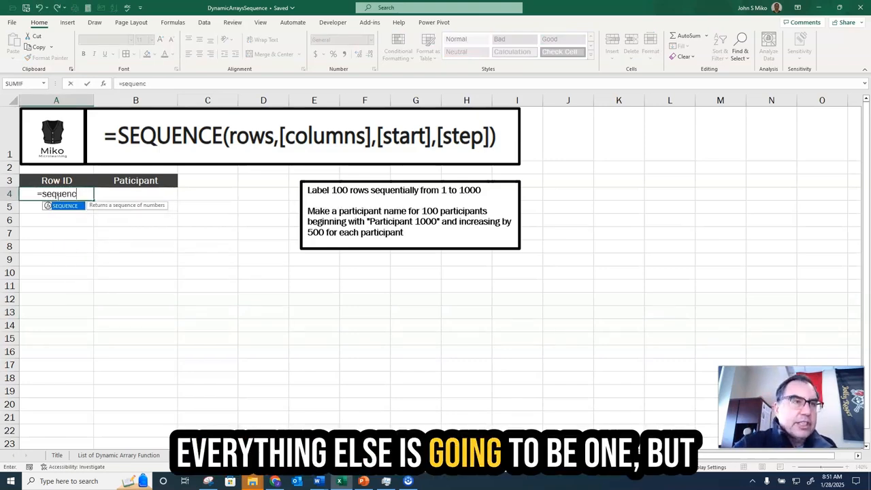
type("e(1000")
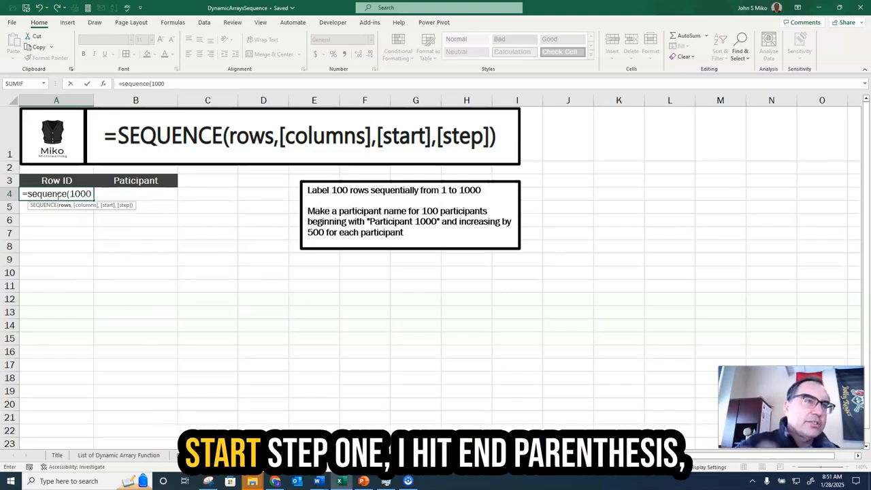
type(")")
key("Return")
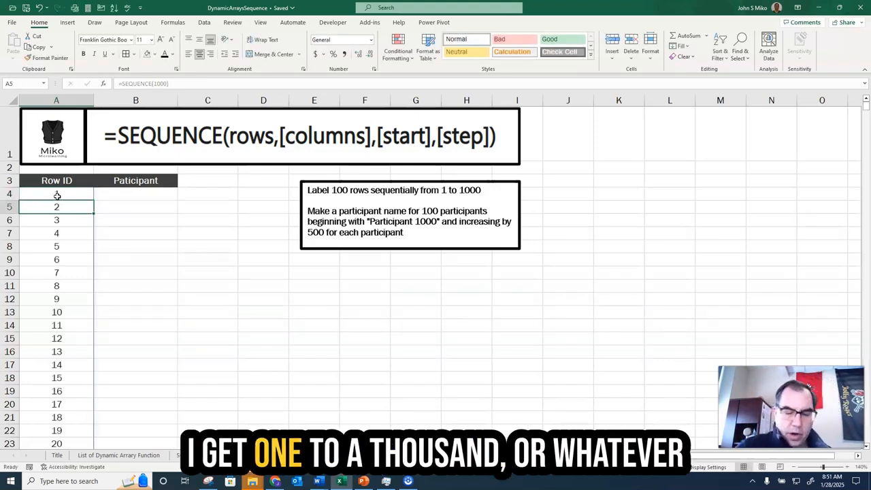
key("ctrl+Down")
key("ctrl+Up")
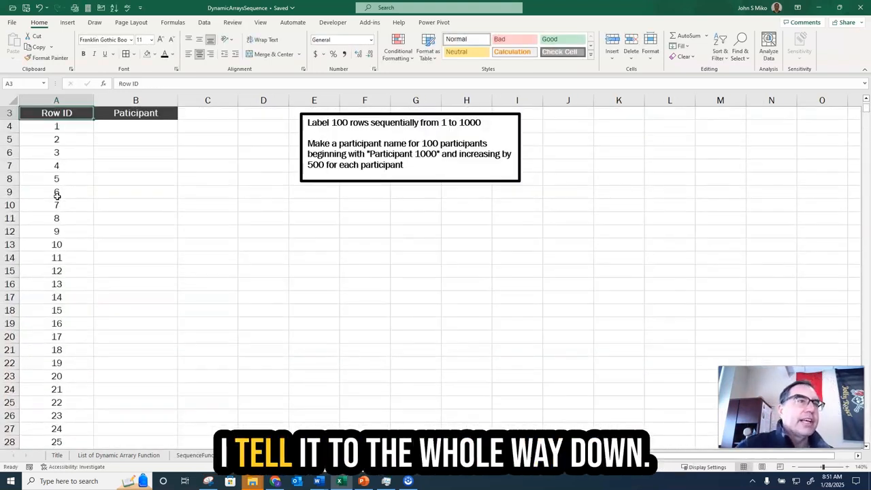
scroll(57, 195, "up", 1)
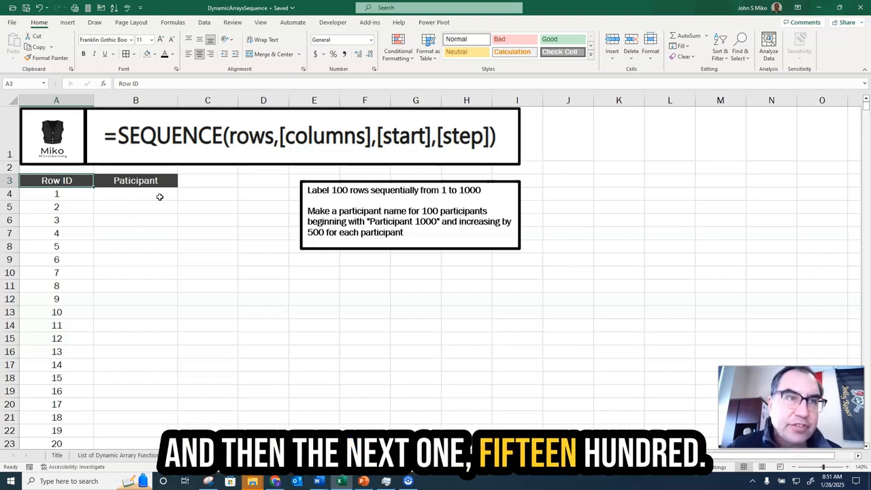
Enter ="Participant "&SEQUENCE(1000,1,1000,500) in B4 to generate the participant names, and check the end of the list.
left_click(159, 196)
type("=")
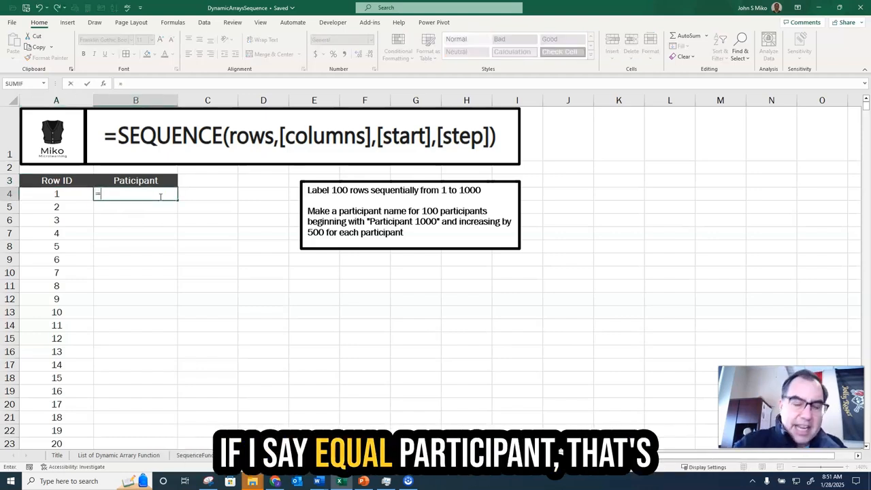
type("\"Participant")
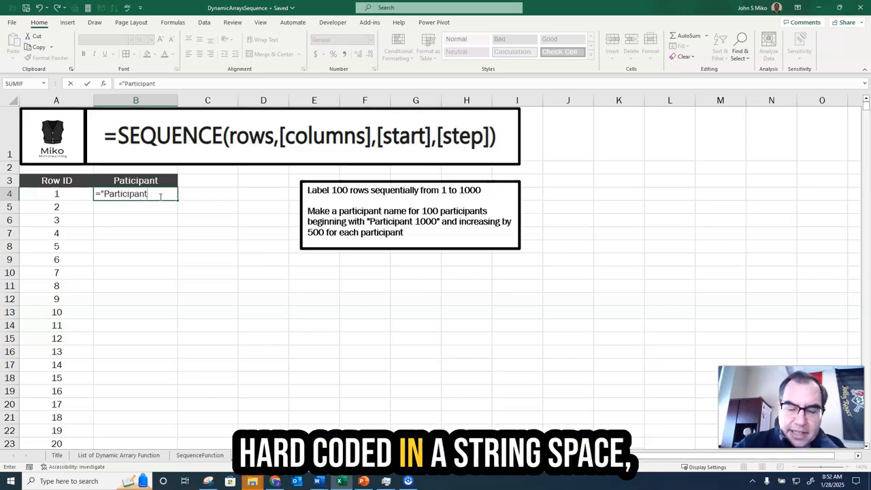
type(" \"$")
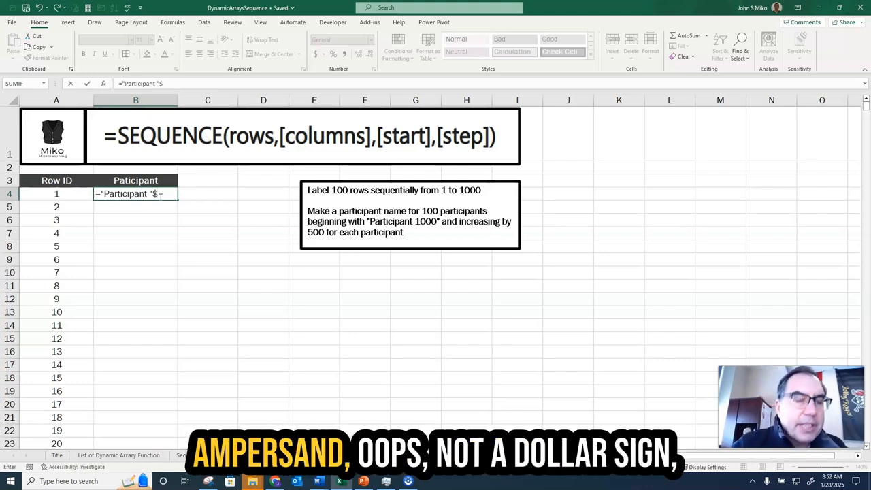
key("BackSpace")
type("&")
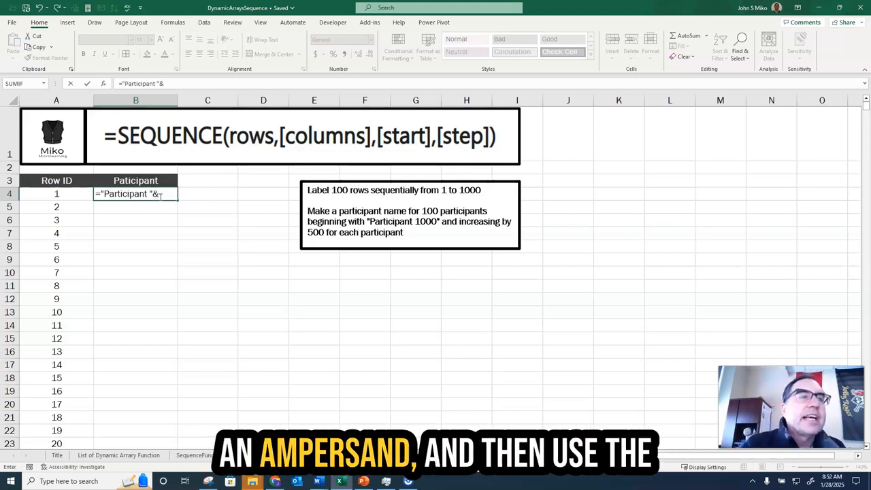
type("se")
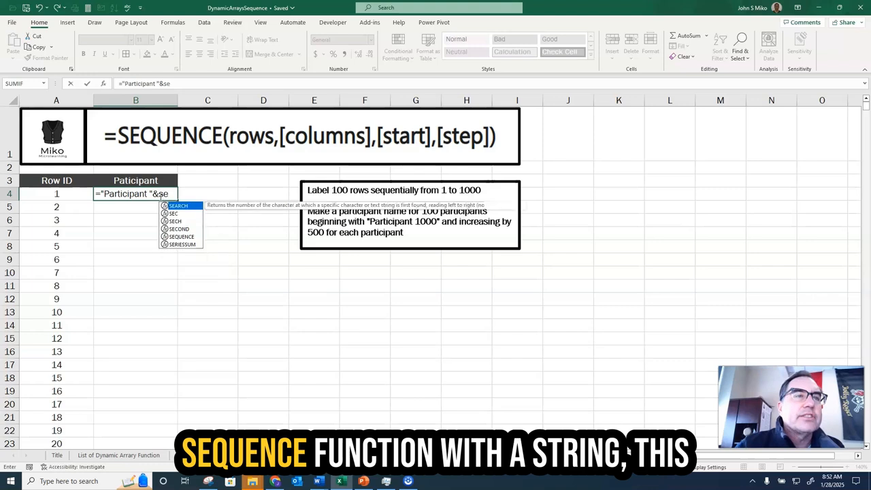
type("quence(")
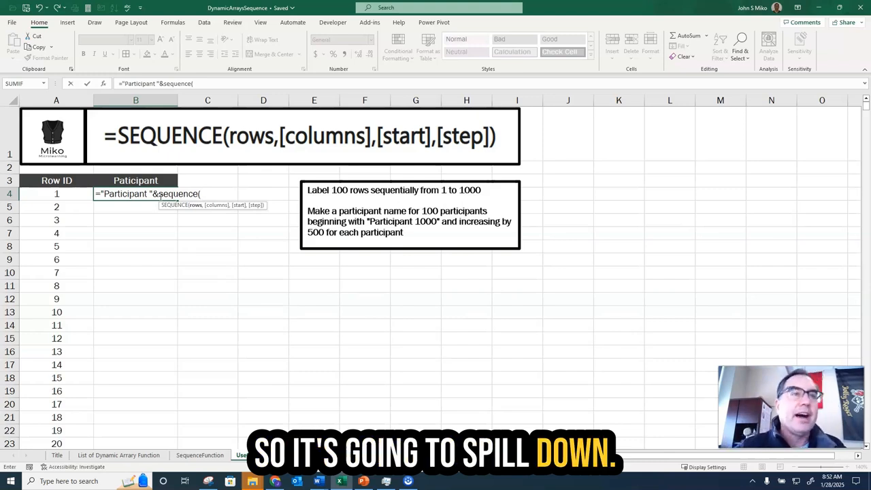
type("10")
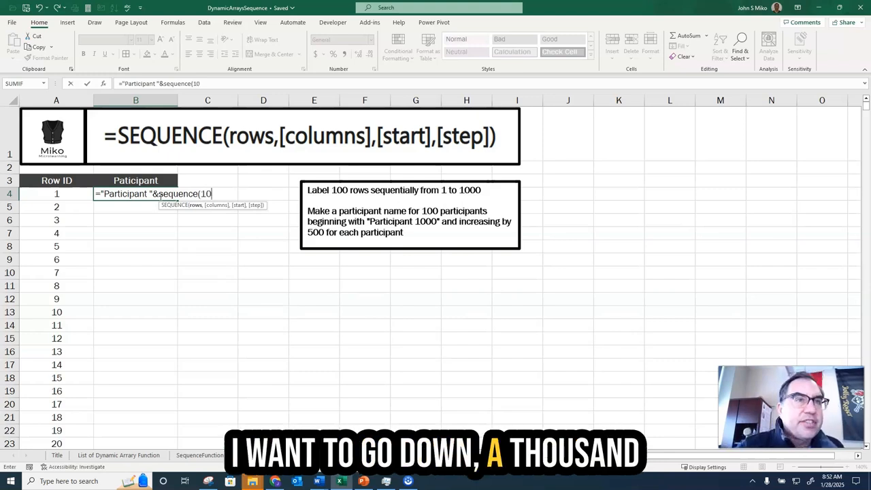
type("00,1")
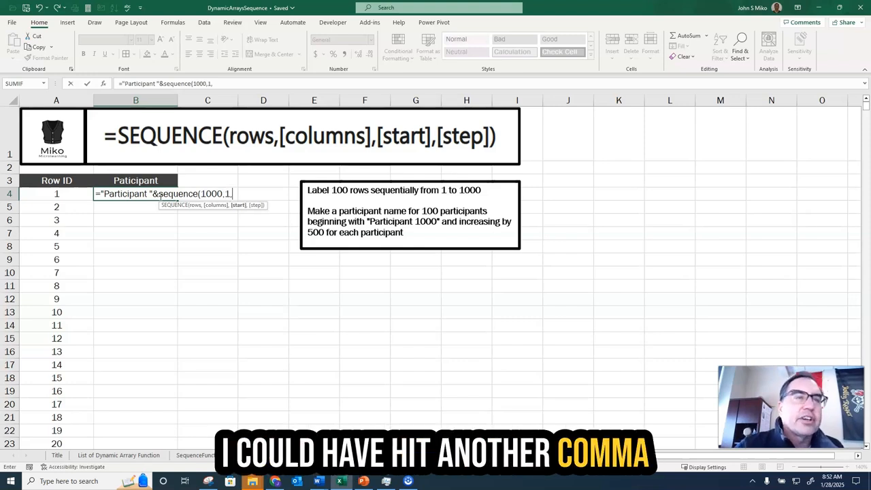
type(",")
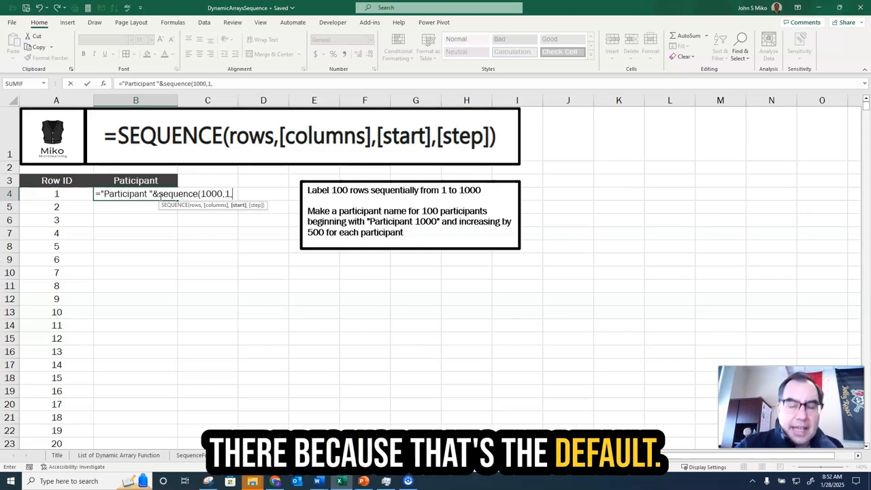
type("1000")
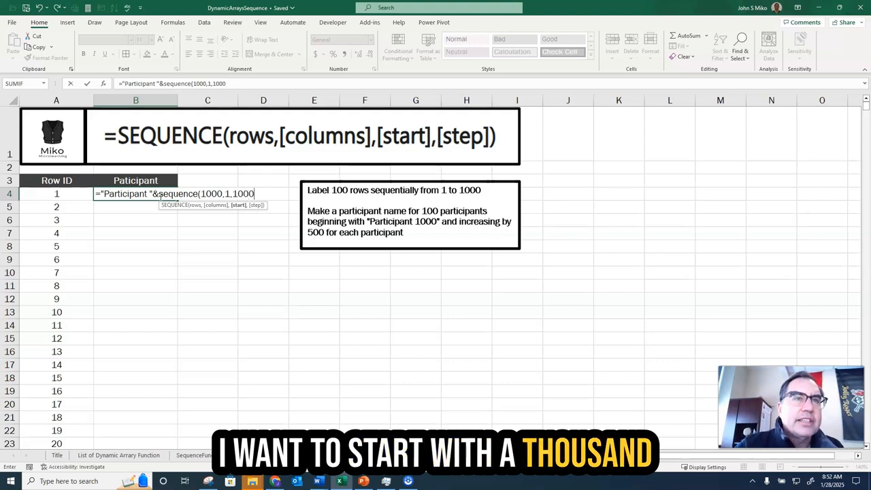
type(",500")
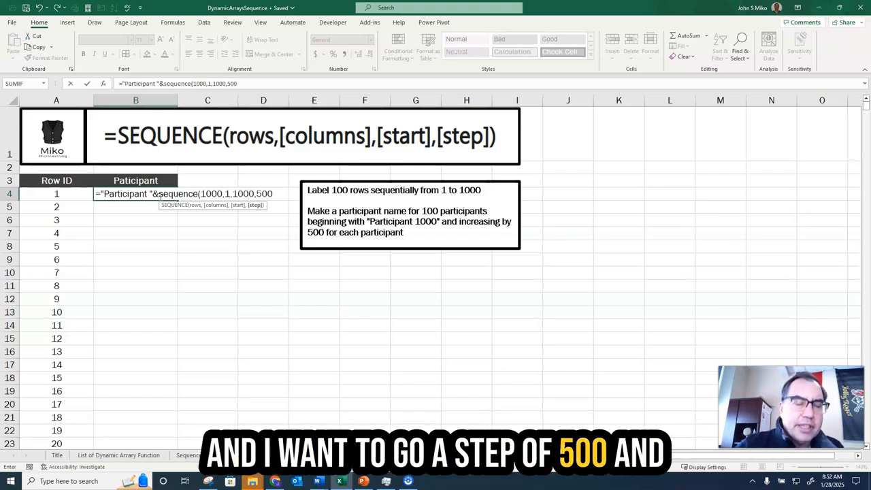
type(")")
key("Return")
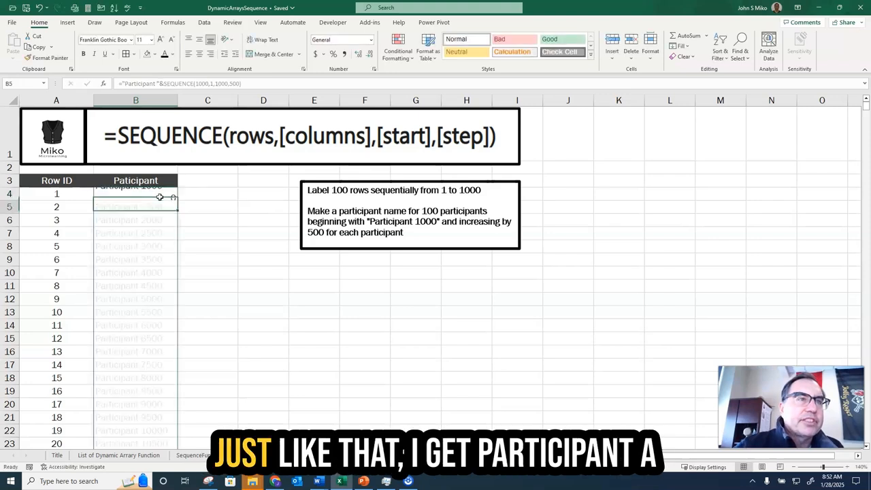
left_click(159, 196)
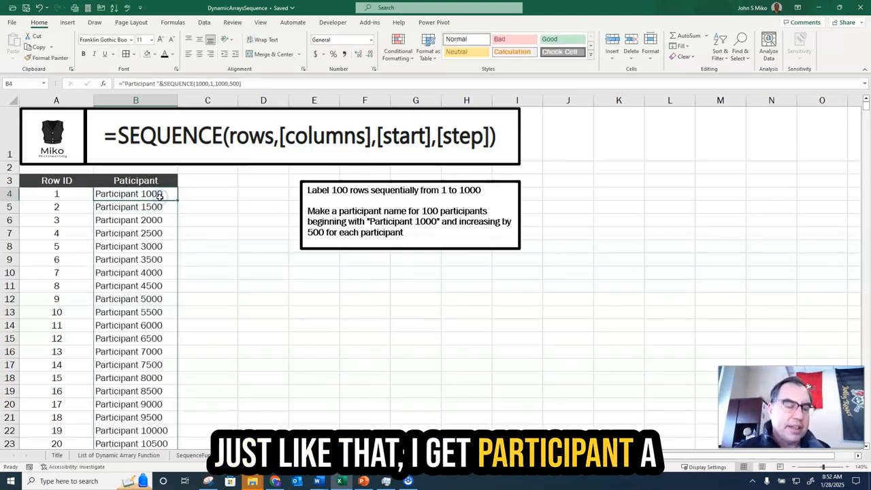
key("ctrl+Down")
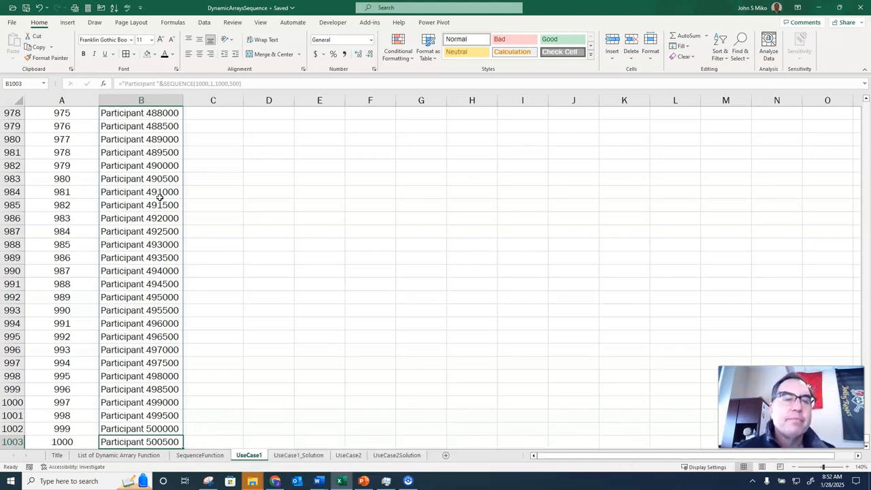
On the UseCase2 sheet, enter =SEQUENCE(1,B4,B3) in C5 to label the years horizontally from the start year.
key("ctrl+Page_Down")
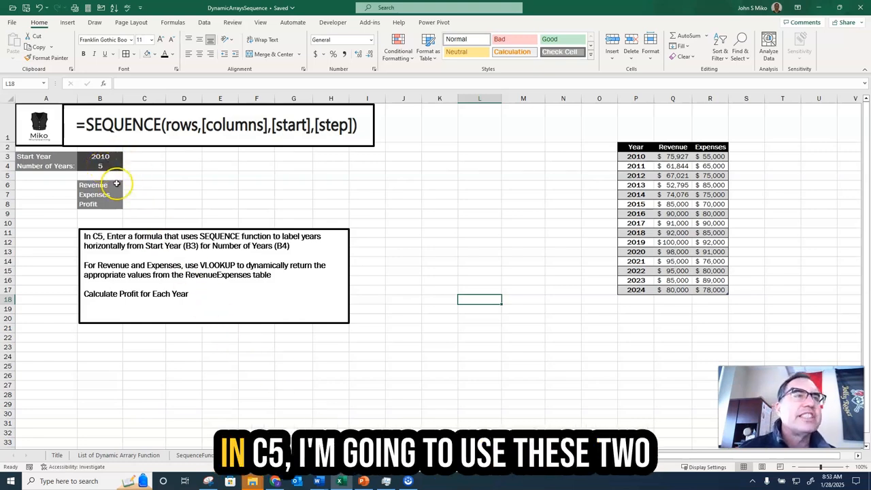
left_click(147, 176)
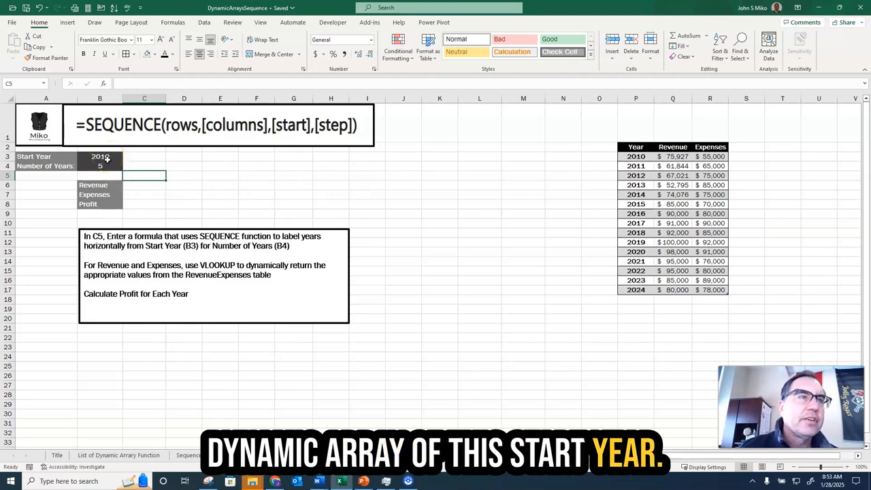
type("=se")
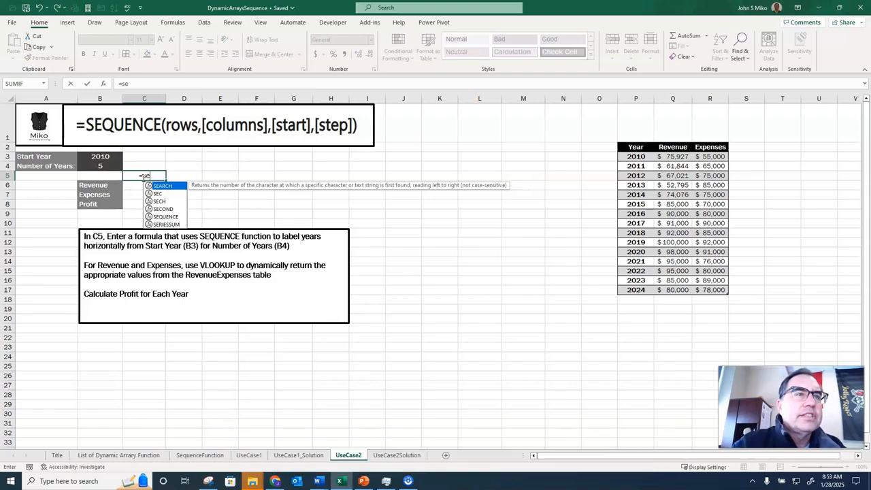
type("q")
key("BackSpace")
key("BackSpace")
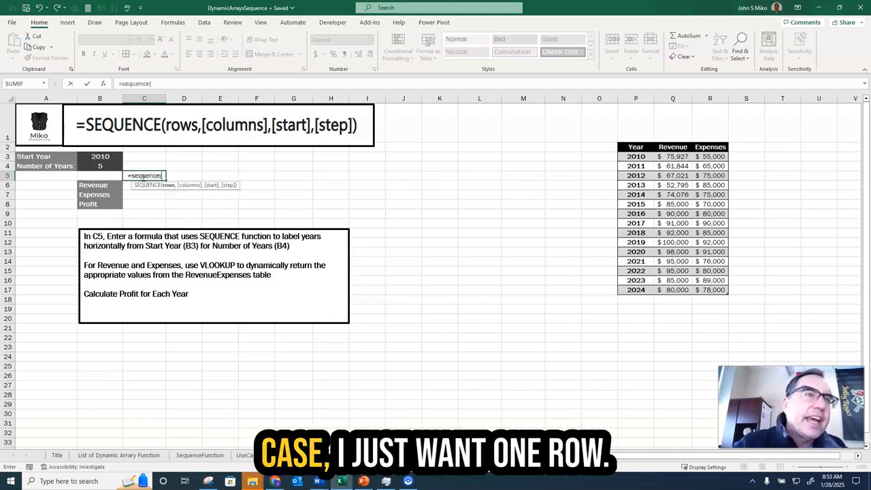
type("uence(1")
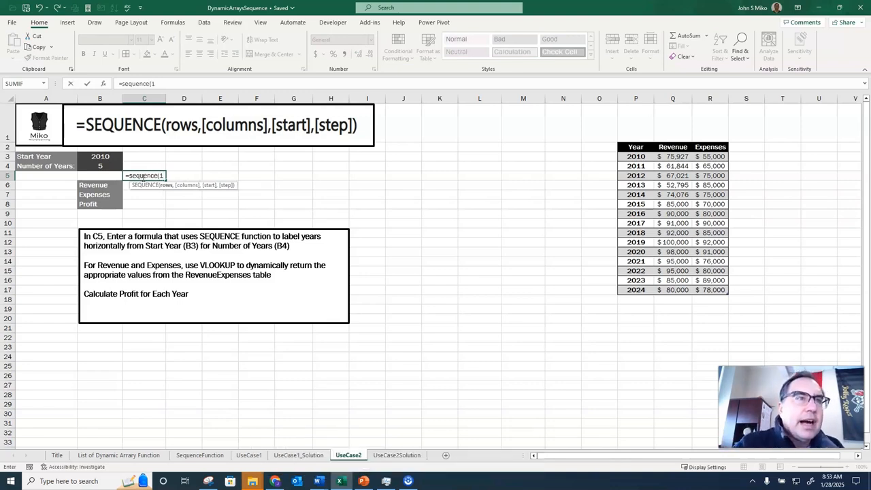
type(",b4")
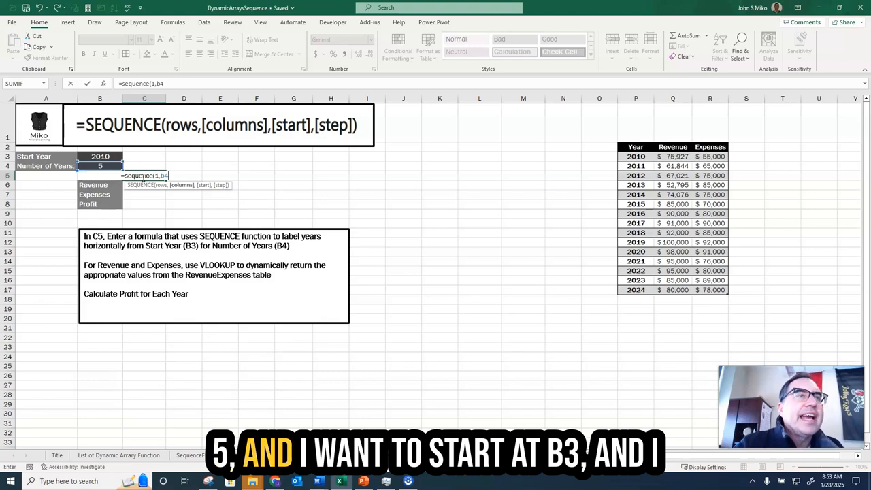
type(",b3")
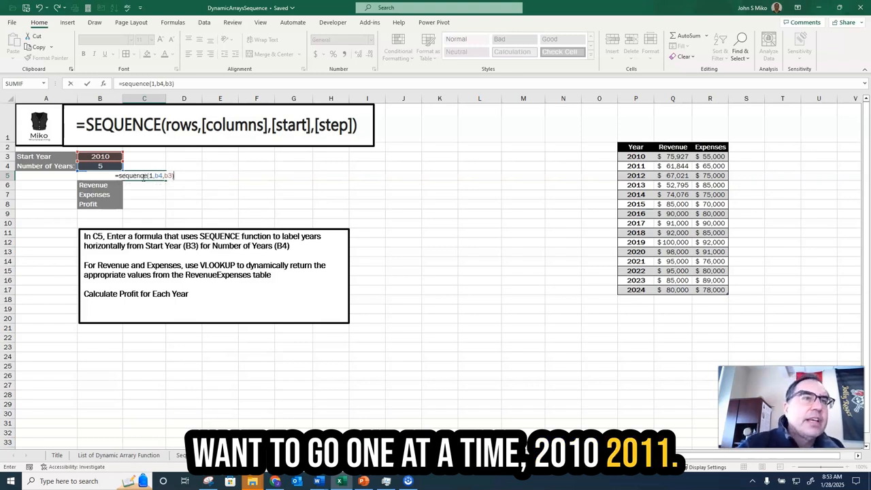
key("Return")
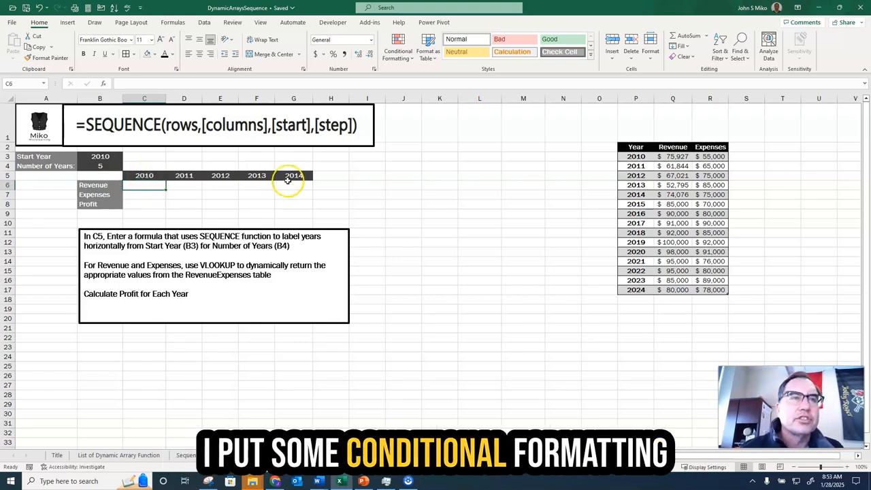
Set the Number of Years in B4 to 9.
left_click(99, 166)
type("9")
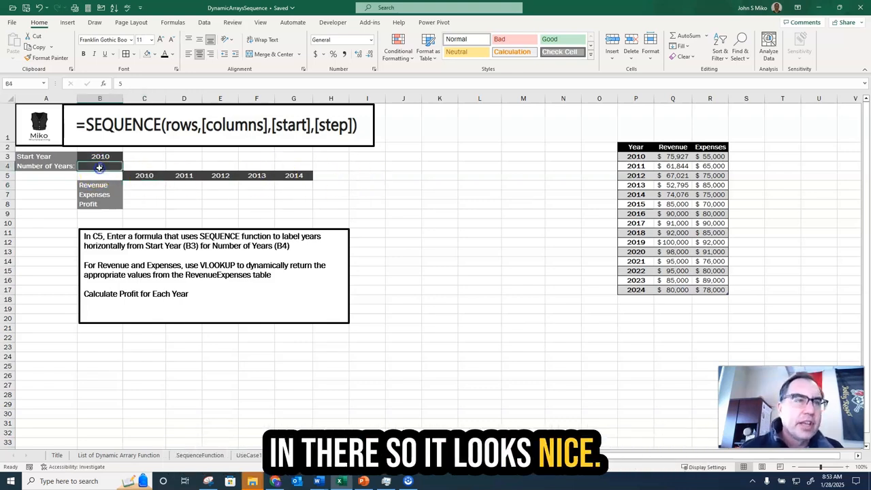
key("Return")
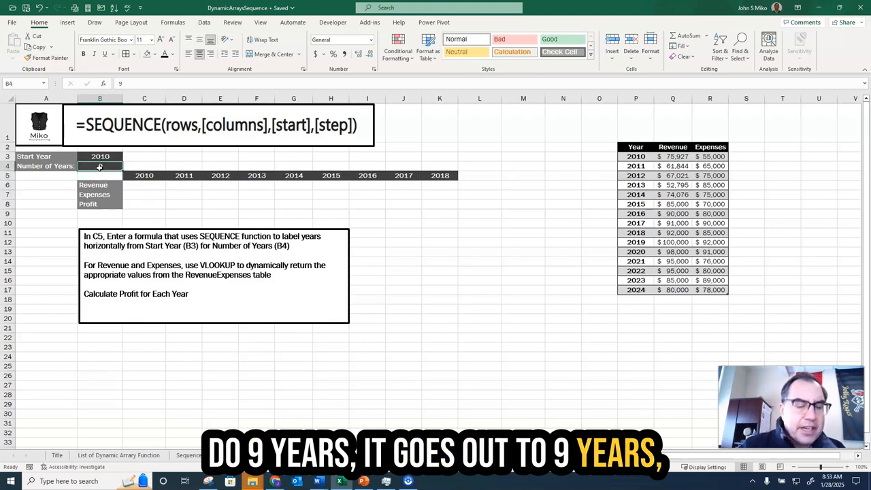
Set the Number of Years in B4 to 4 and the Start Year in B3 to 2015.
left_click(100, 166)
type("4")
key("Return")
key("Up")
key("Up")
type("2015")
key("Return")
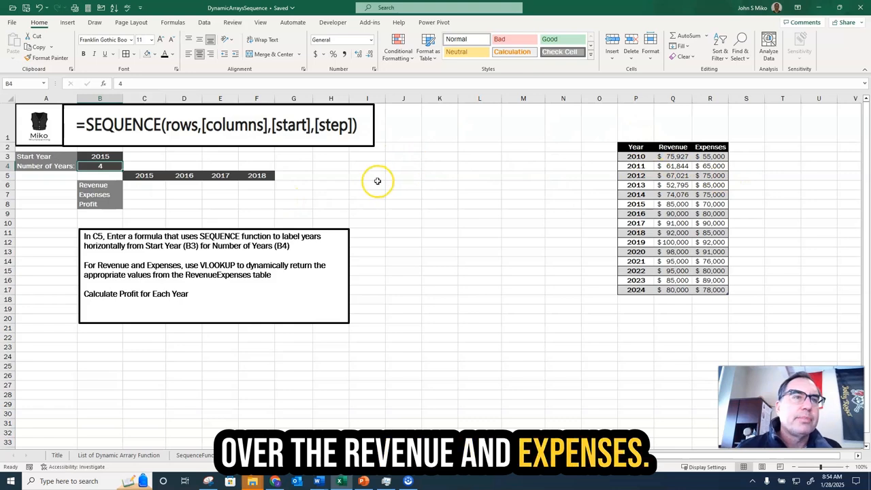
Enter =VLOOKUP(C5#,RevenueExpense,2,FALSE) in C6 to return the revenue for every year in the spilled header row.
left_click(146, 184)
type("=")
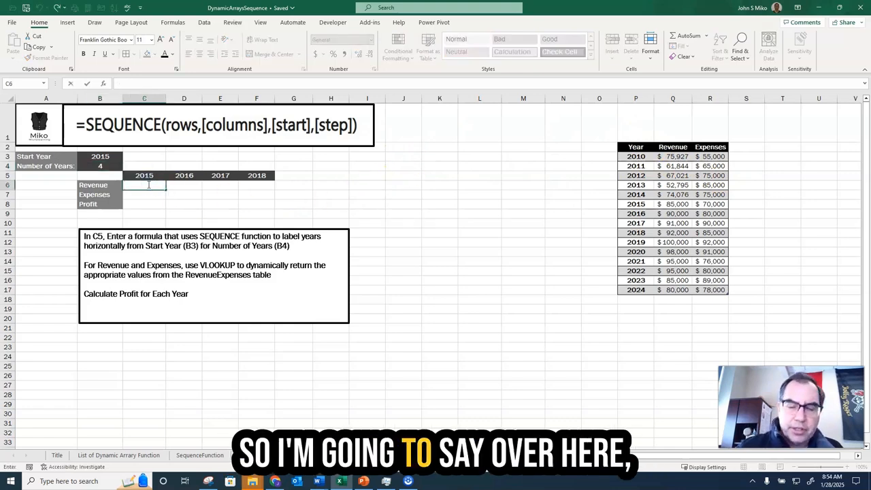
type("v")
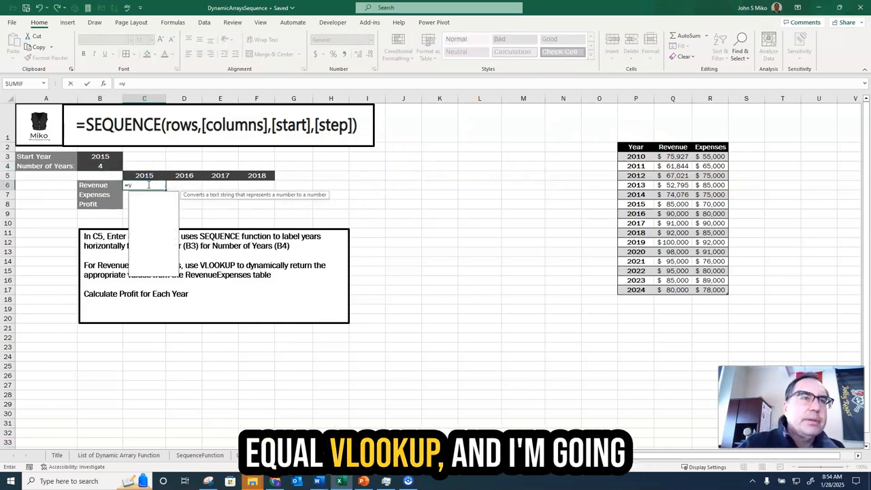
type("l")
key("Tab")
left_click(148, 175)
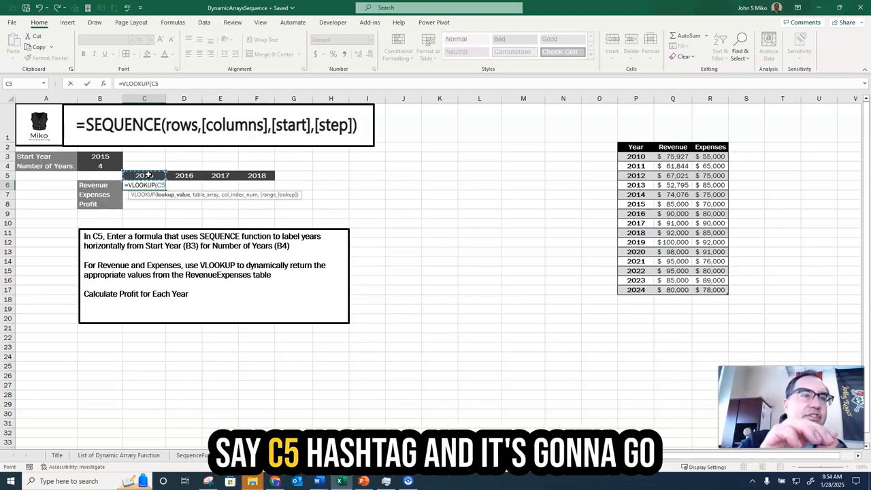
type("#")
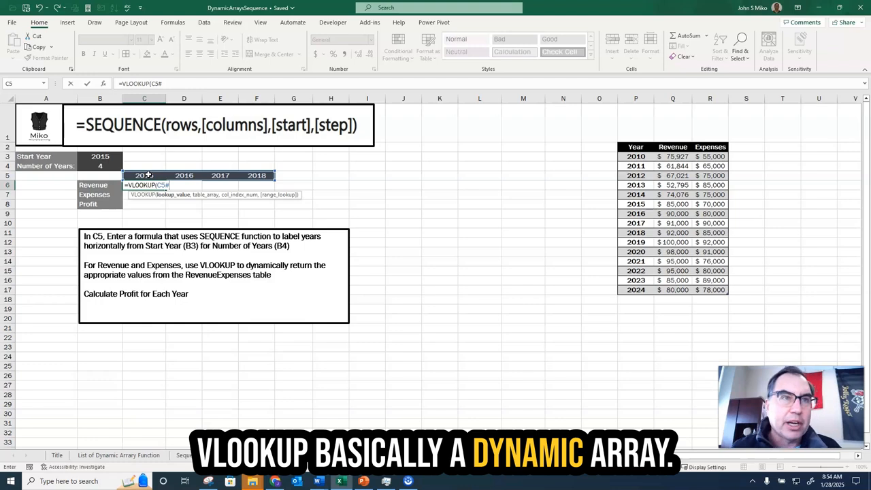
type(",")
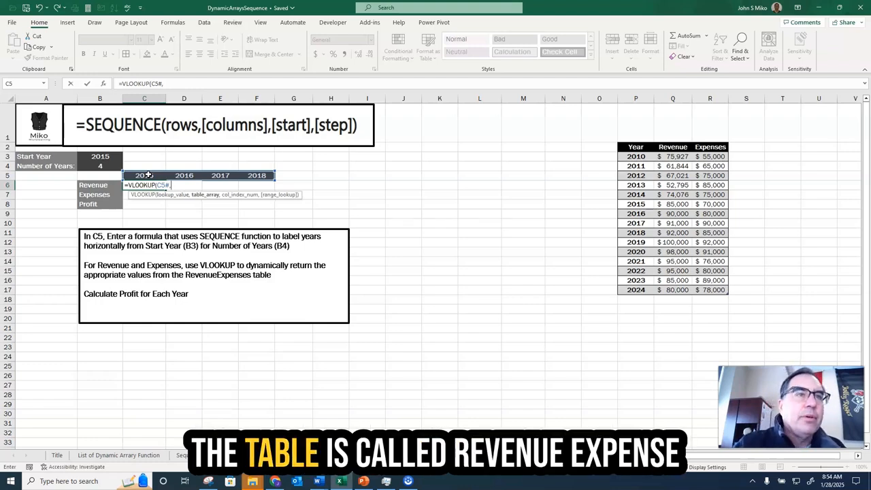
type("re")
key("Down")
key("Down")
key("Down")
key("Down")
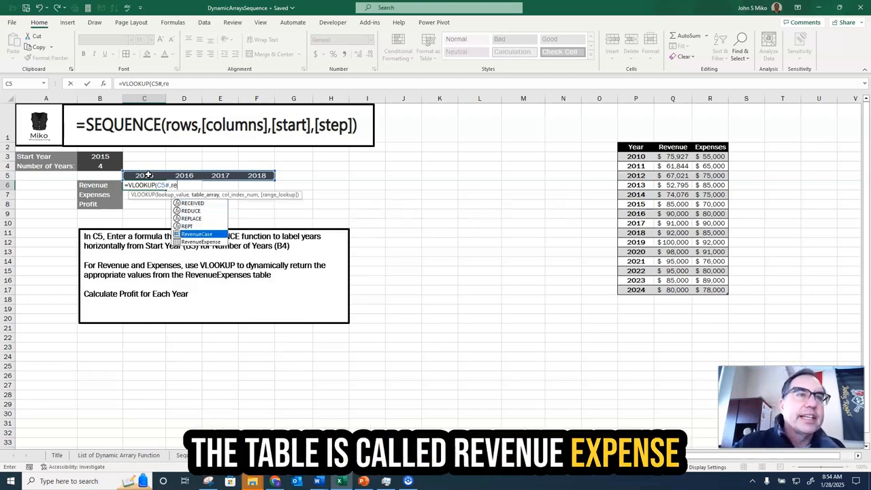
key("Tab")
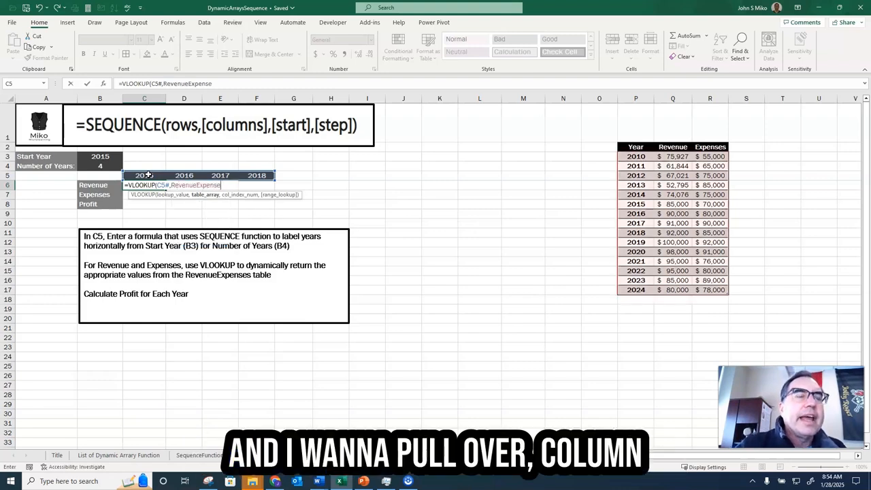
type(",")
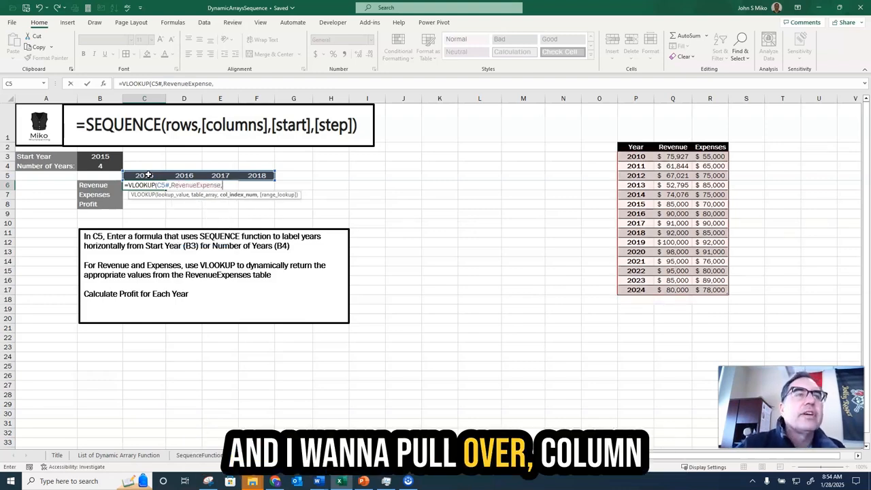
type("2,")
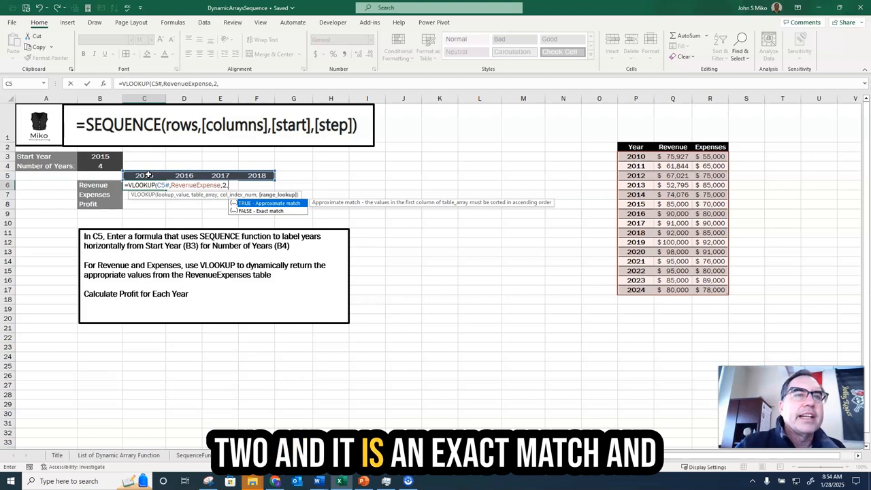
key("Down")
key("Tab")
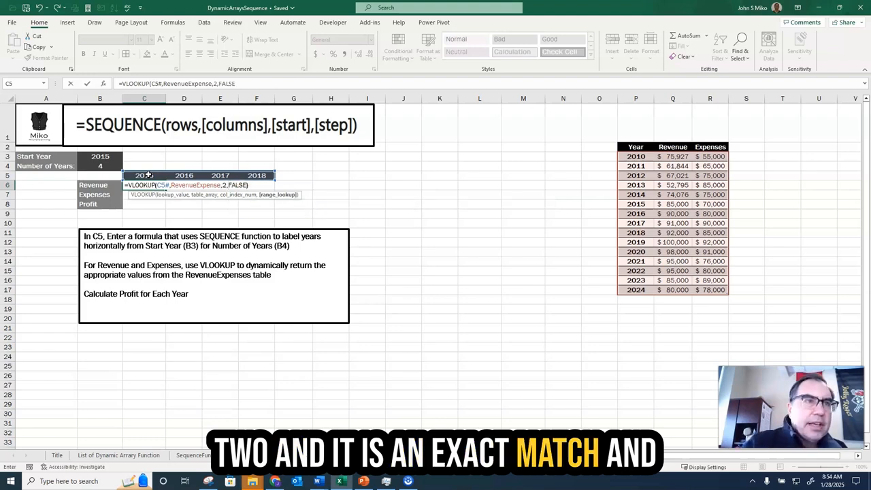
key("Return")
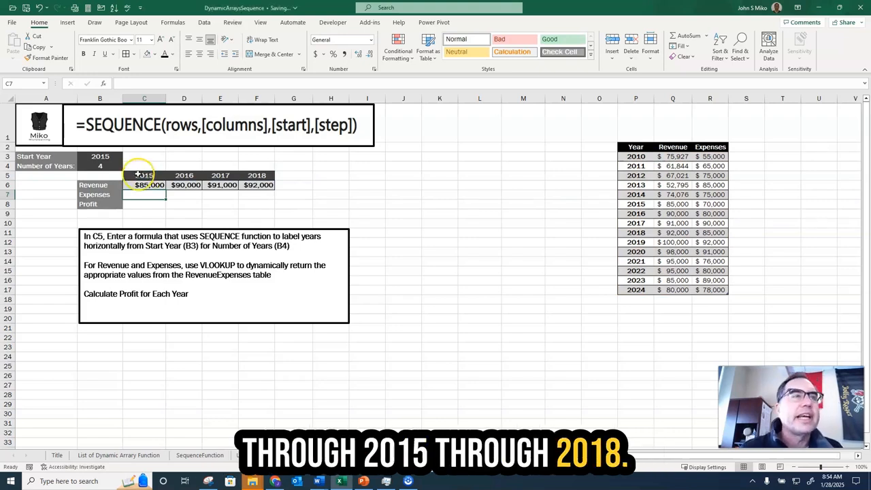
Set the Start Year in B3 to 2010 and the Number of Years in B4 to 10.
left_click(114, 156)
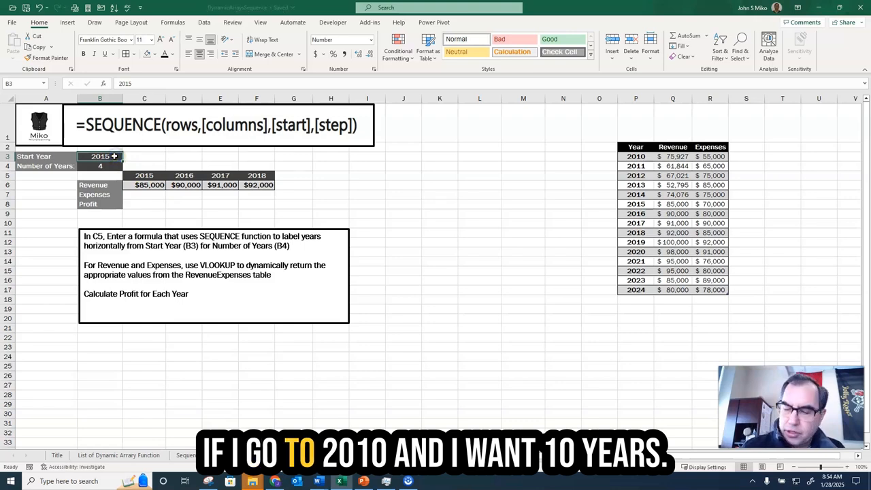
type("2")
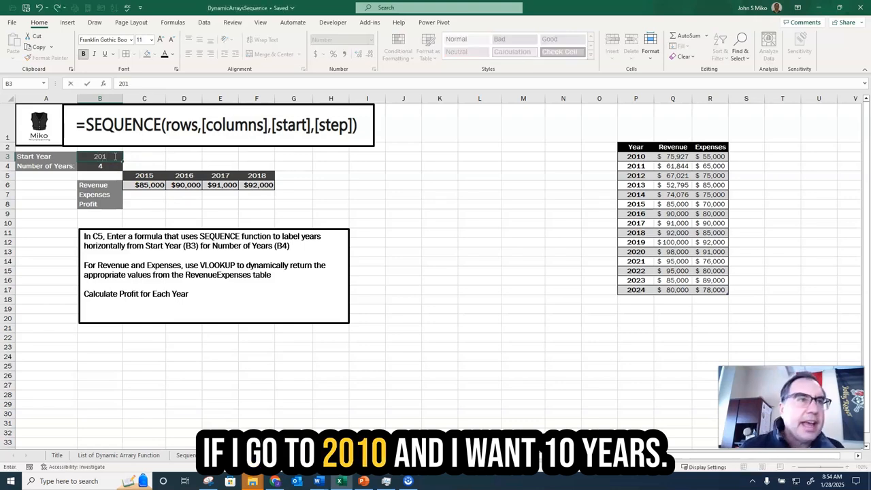
key("Return")
type("10")
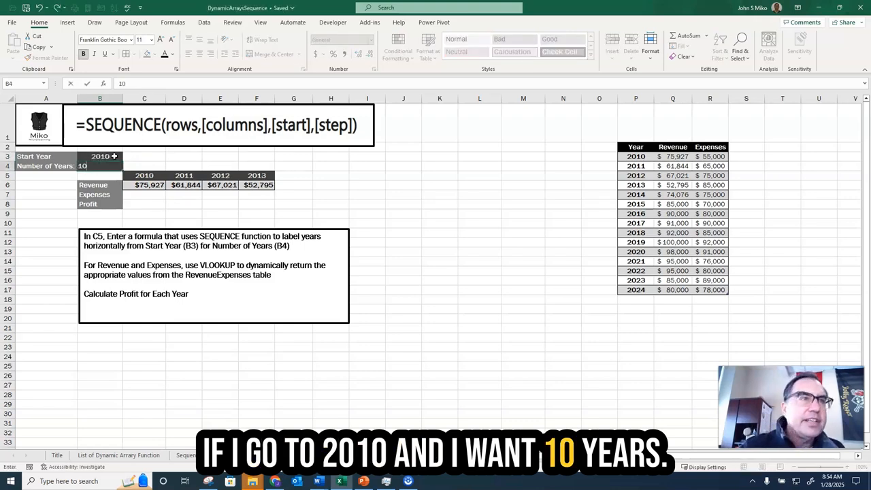
key("Return")
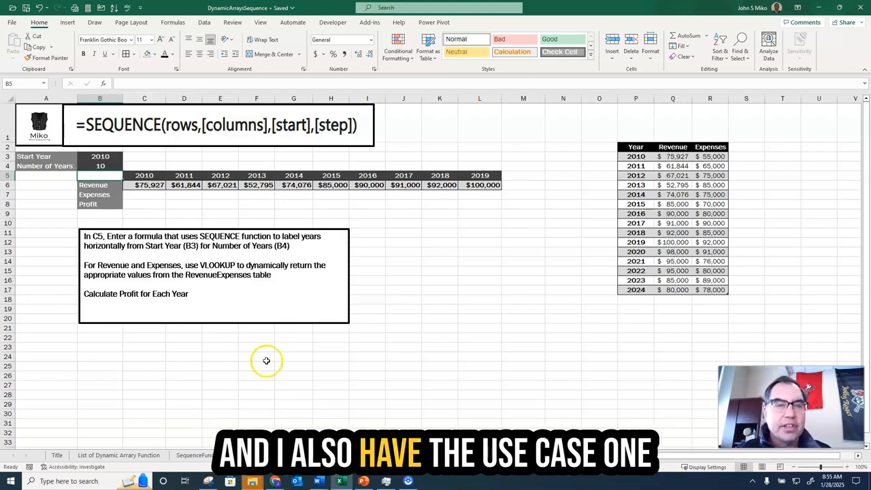
Switch to the first use case's solution sheet with the row IDs and participant names.
left_click(314, 455)
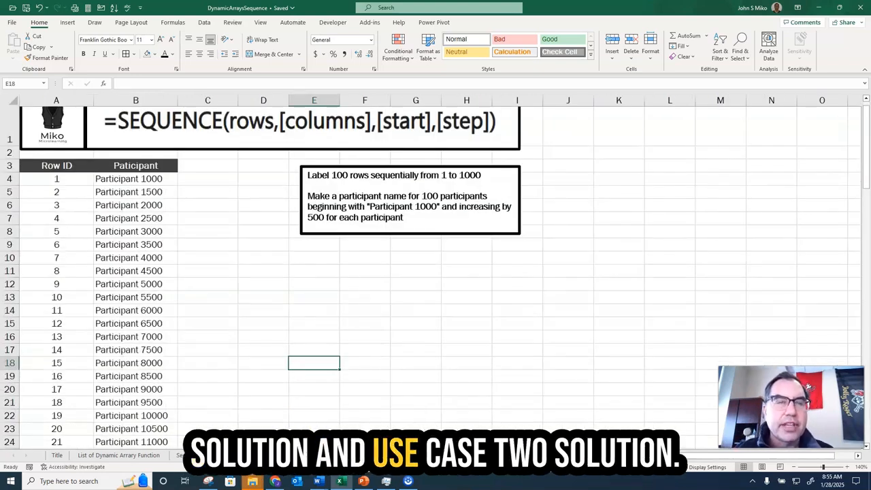